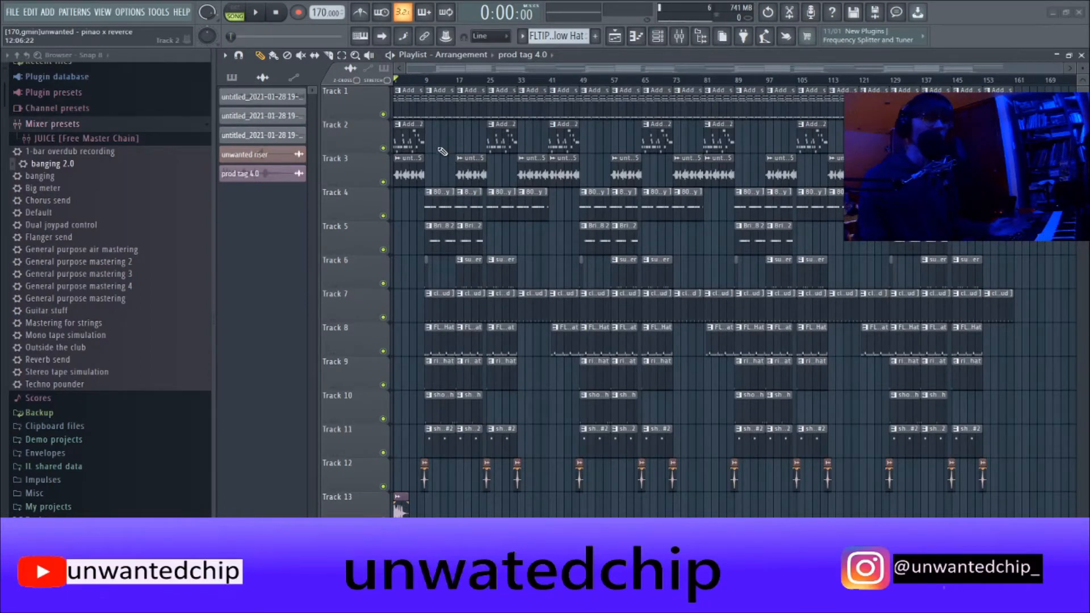
Step: Play the arrangement from bar 9 to hear the drop, and mute Track 5 for comparison
scroll(443, 152, up, 2)
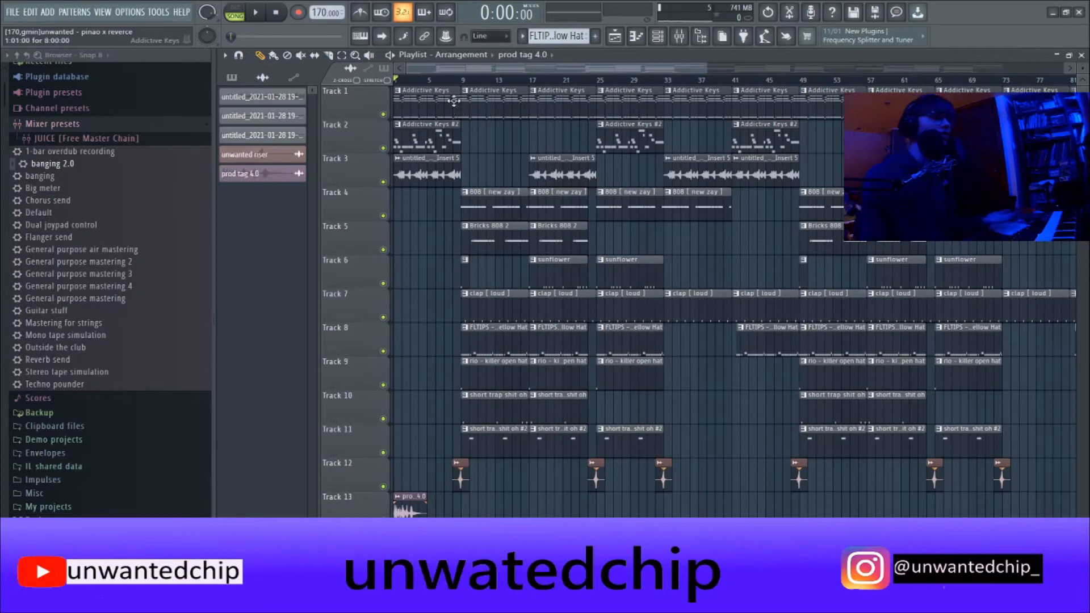
click(466, 84)
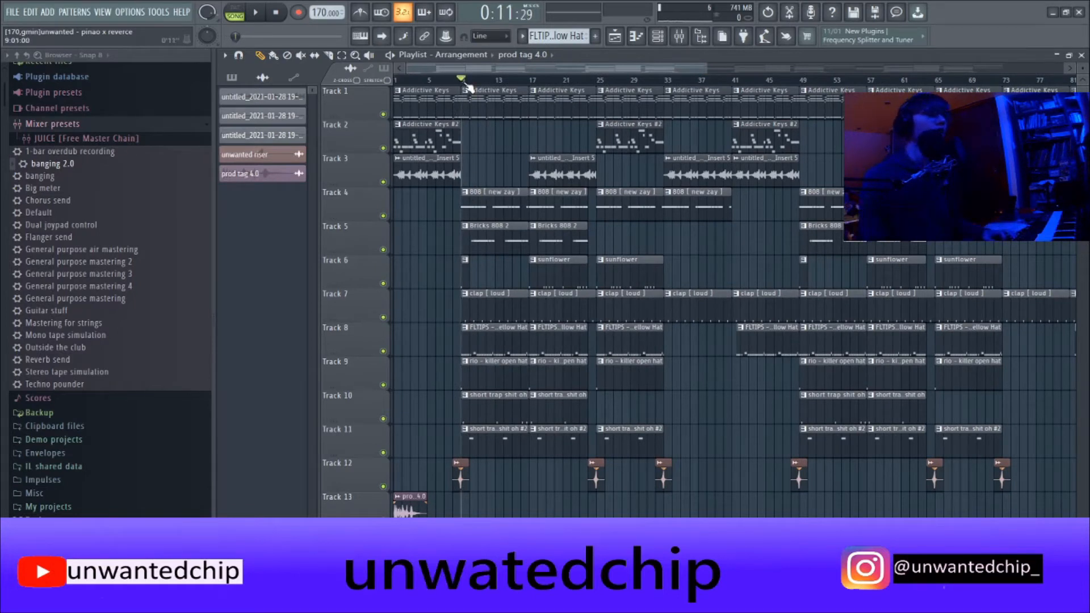
key(space)
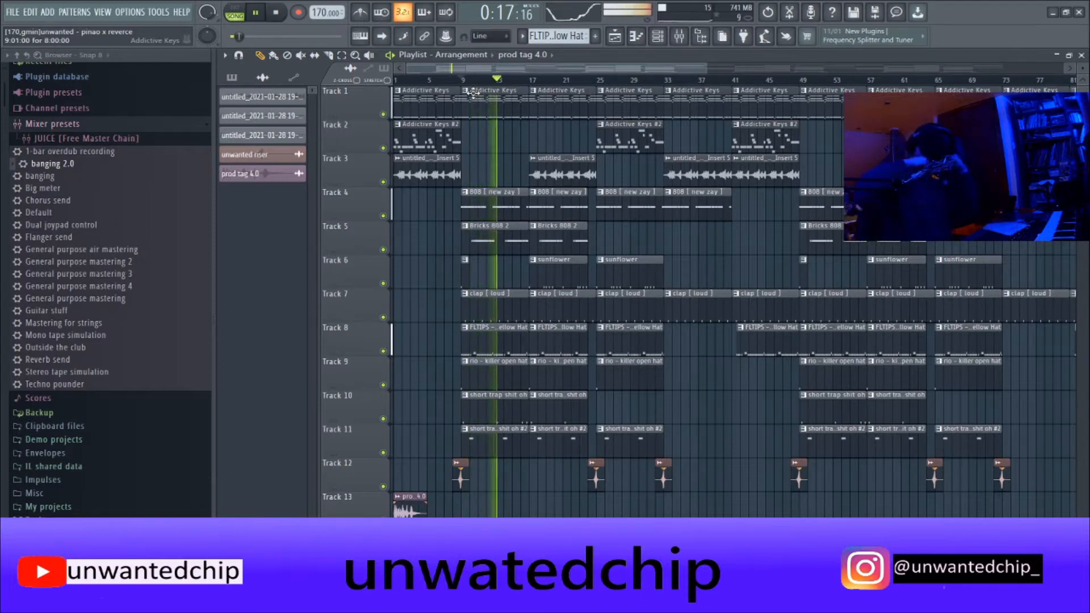
key(space)
click(383, 249)
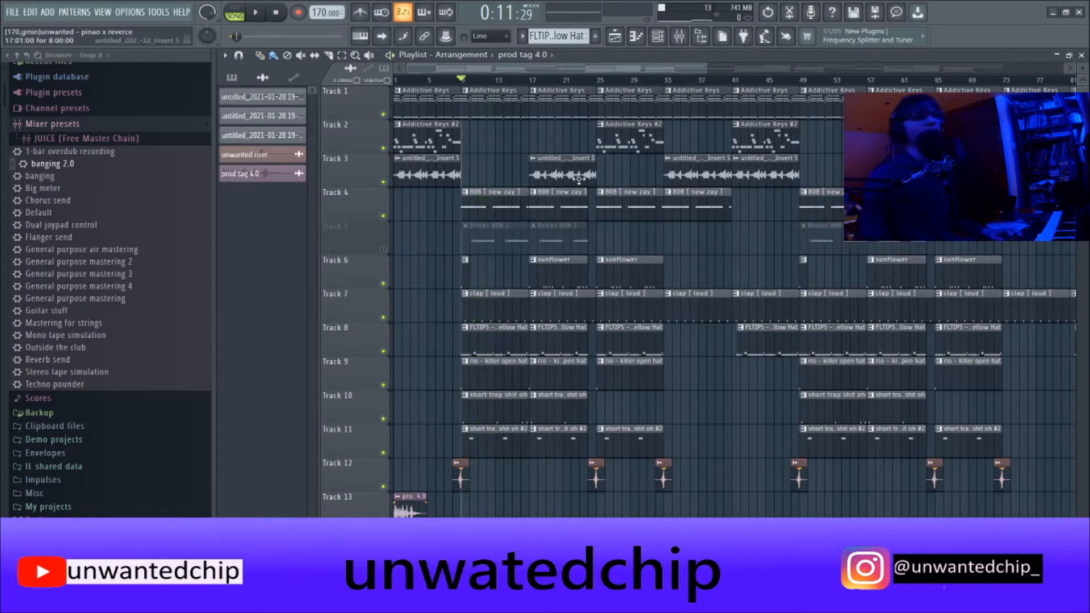
key(space)
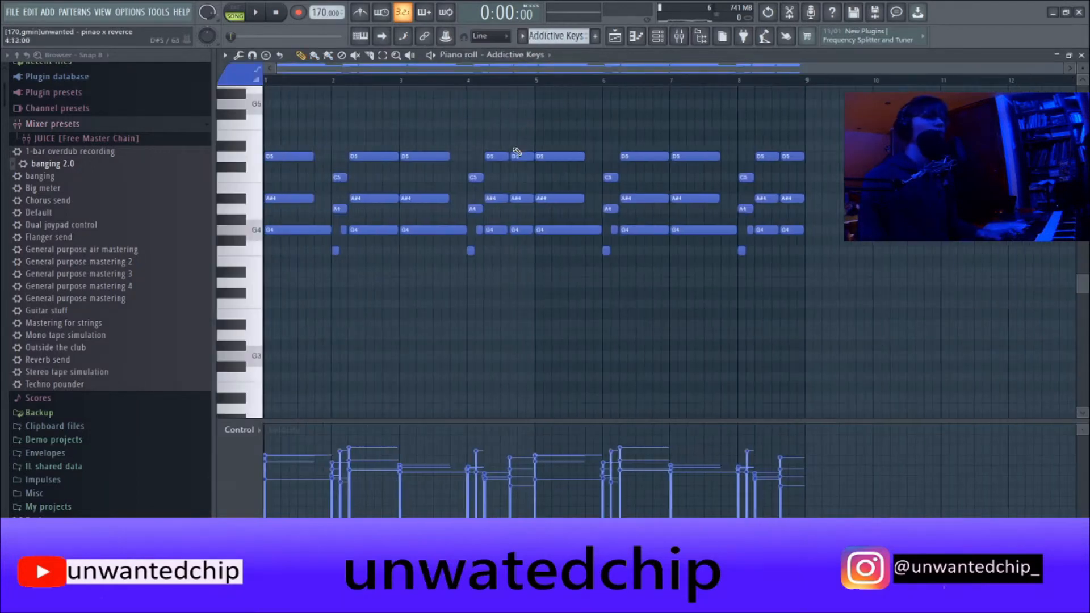
Step: Play the Addictive Keys chord pattern in the piano roll and sound its G4 root note on the keyboard
key(space)
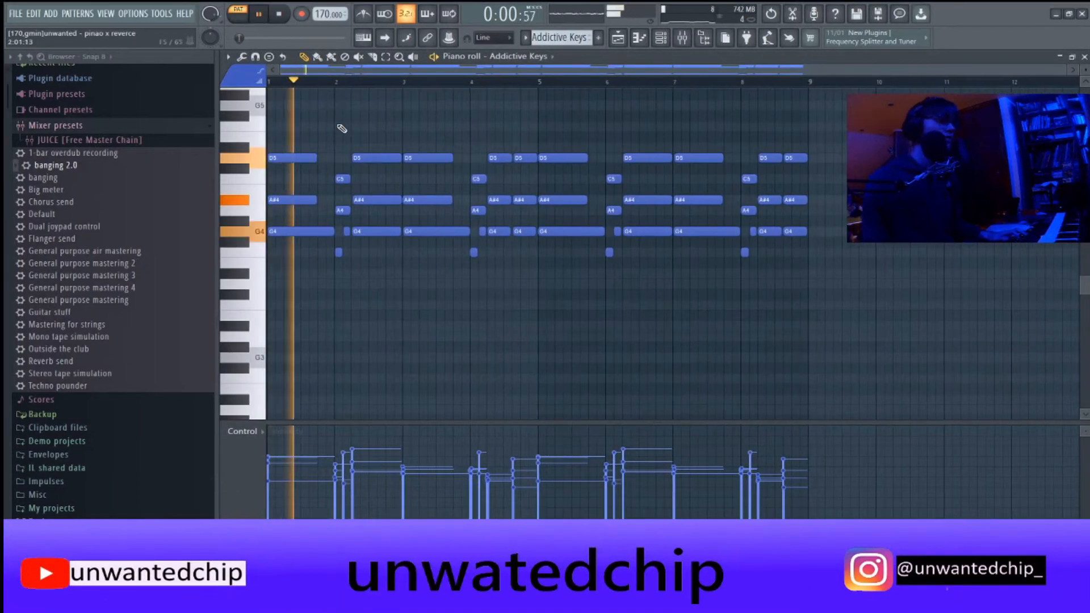
scroll(398, 136, down, 5)
scroll(437, 165, up, 6)
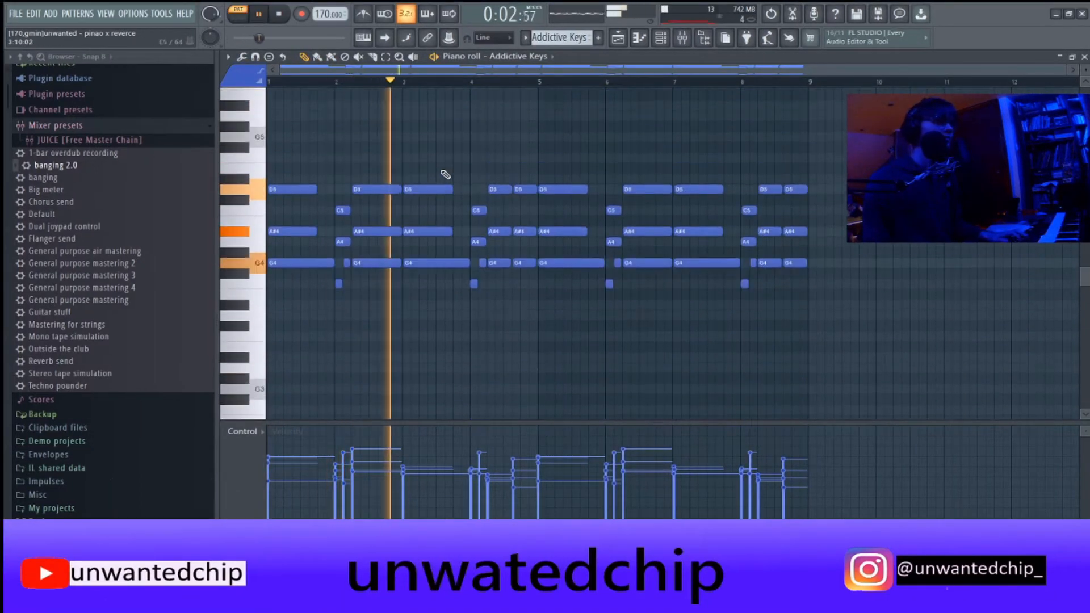
scroll(443, 172, down, 6)
key(space)
scroll(443, 184, up, 6)
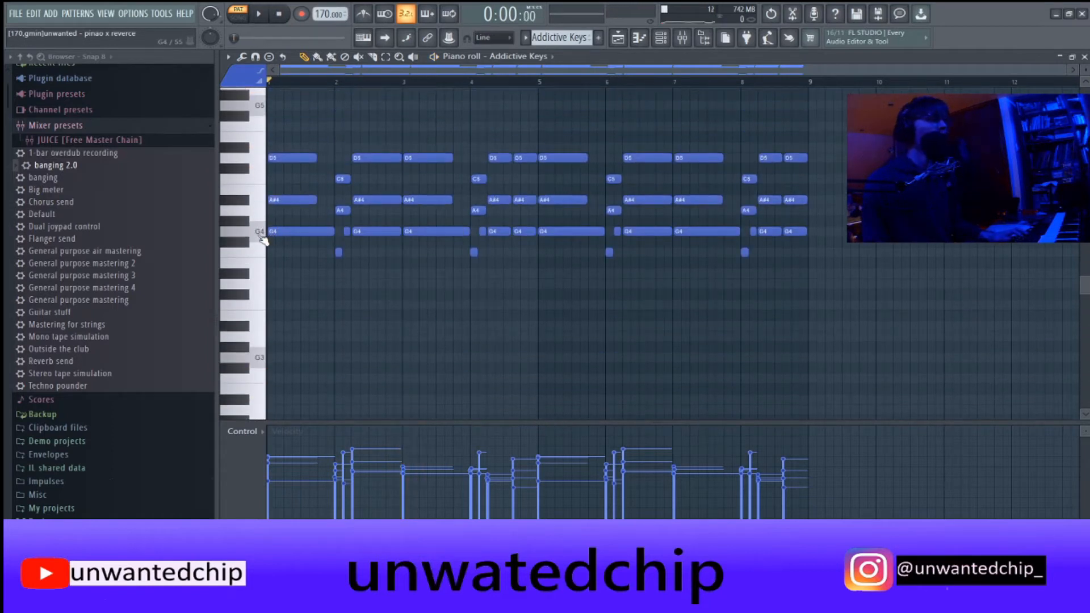
click(257, 235)
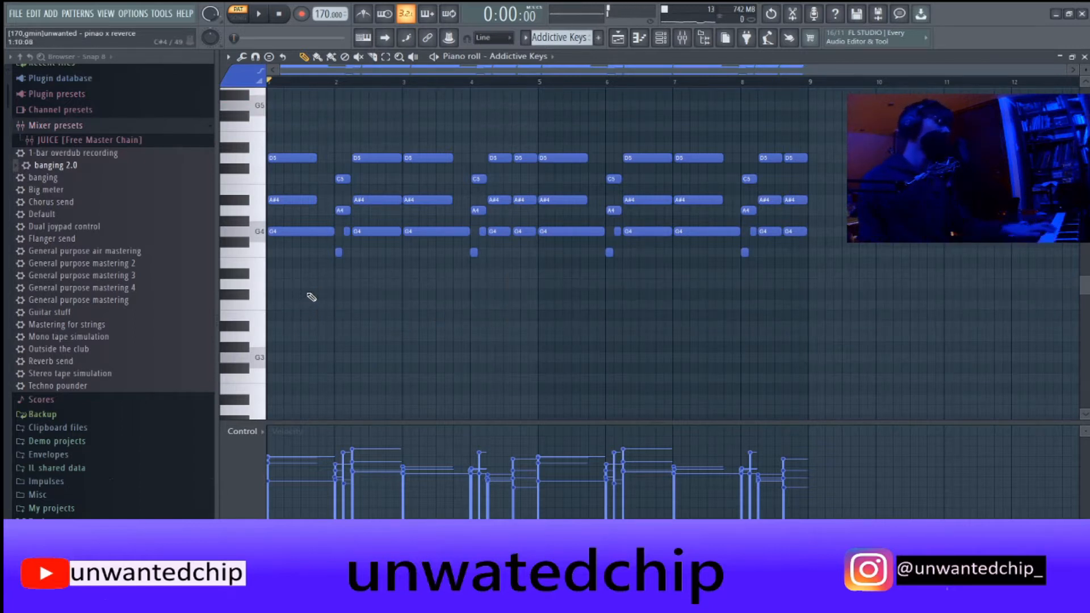
Step: Open the Addictive Keys #2 melody from Track 2 in the piano roll and play it through
key(F5)
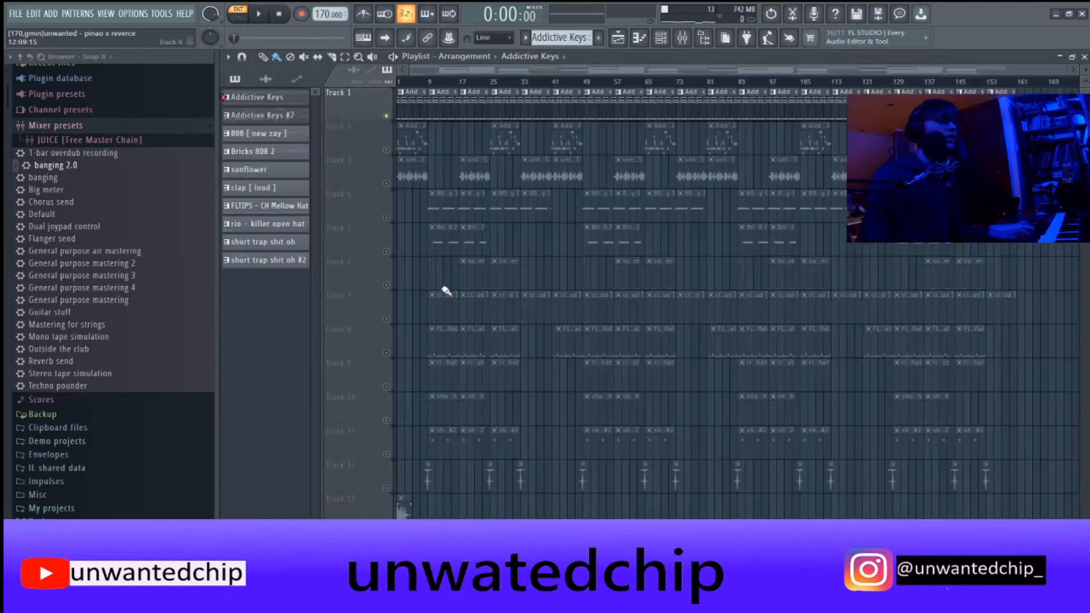
double_click(417, 136)
scroll(354, 142, up, 6)
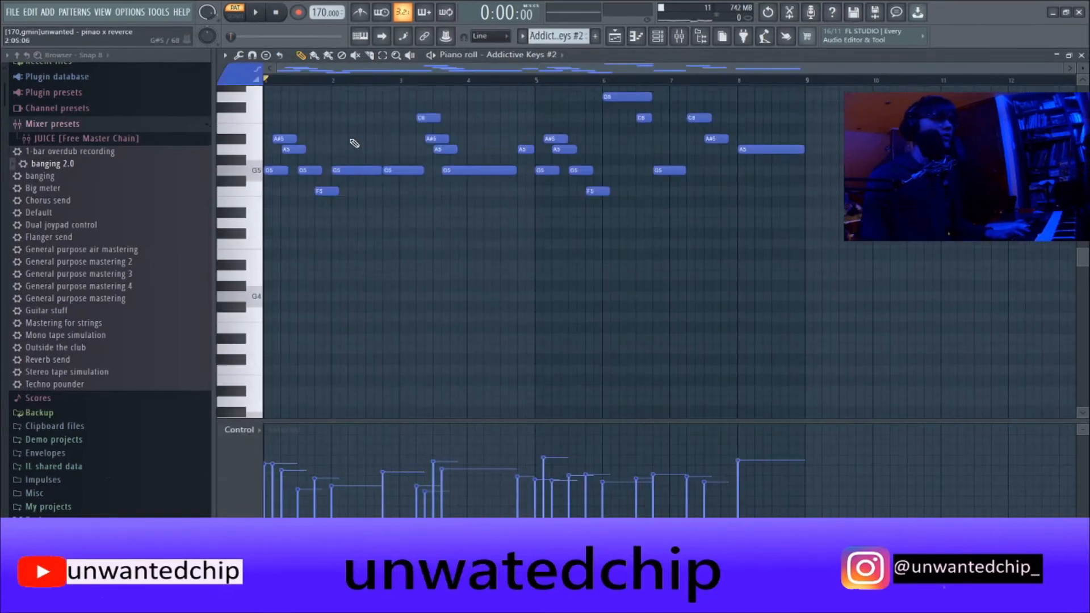
scroll(353, 159, down, 1)
key(space)
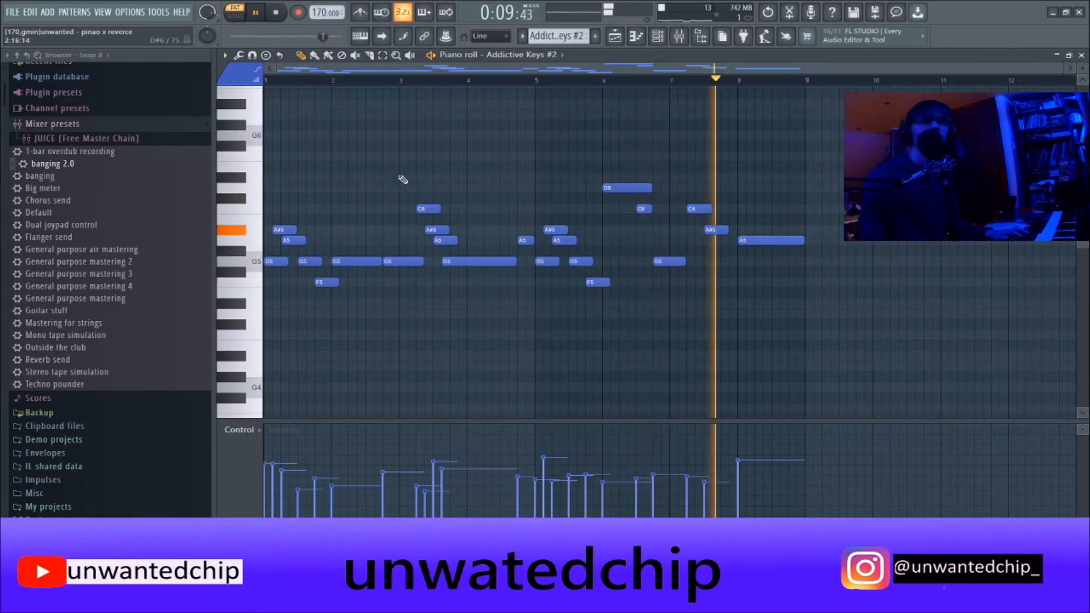
key(space)
key(Escape)
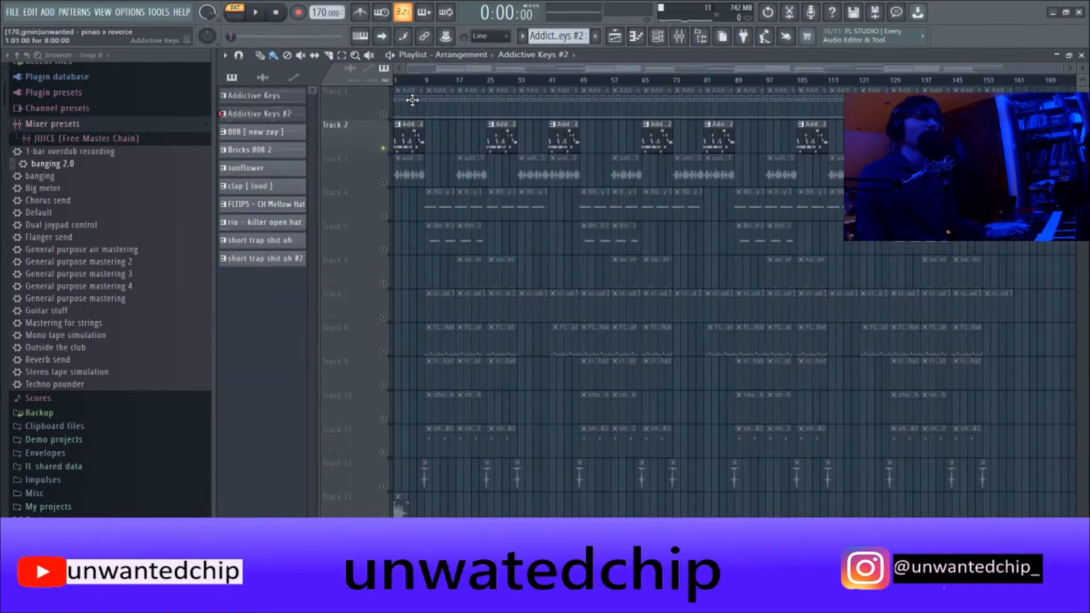
Step: Unmute Track 1 to play it with Track 2 in song mode, and unmute Track 3 as well
click(383, 114)
click(235, 12)
key(space)
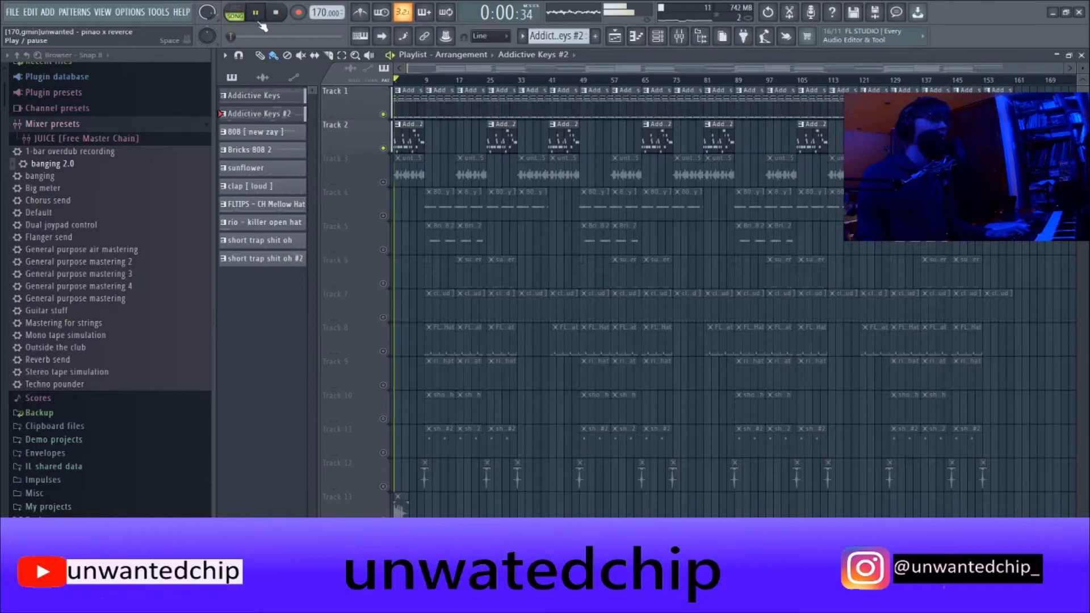
click(275, 13)
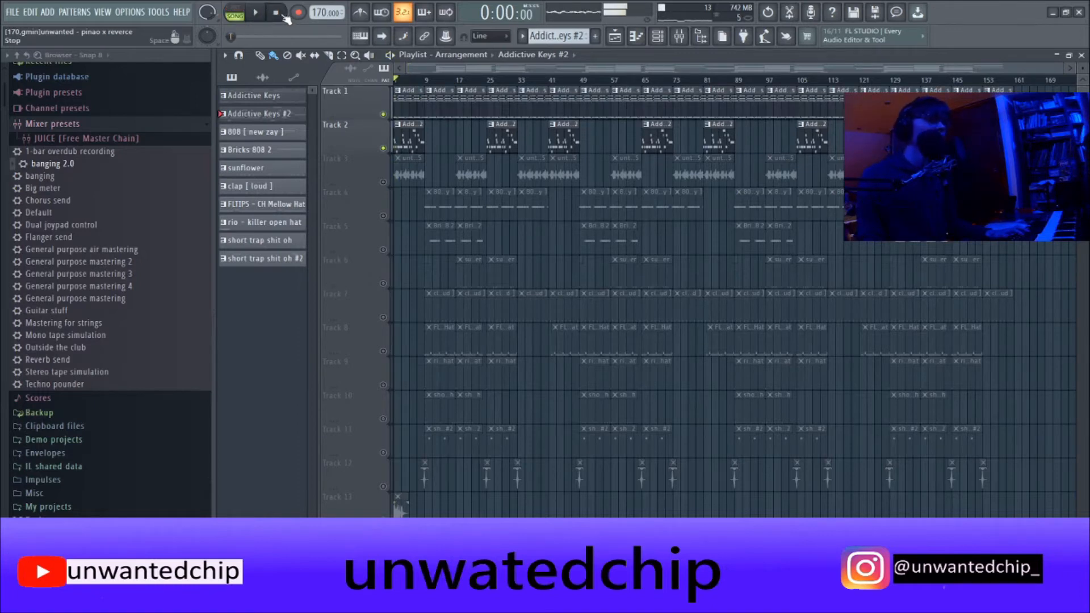
click(384, 183)
Step: Flip the Addictive Keys chord notes horizontally in the piano roll and return to the playlist
double_click(416, 104)
scroll(429, 201, down, 3)
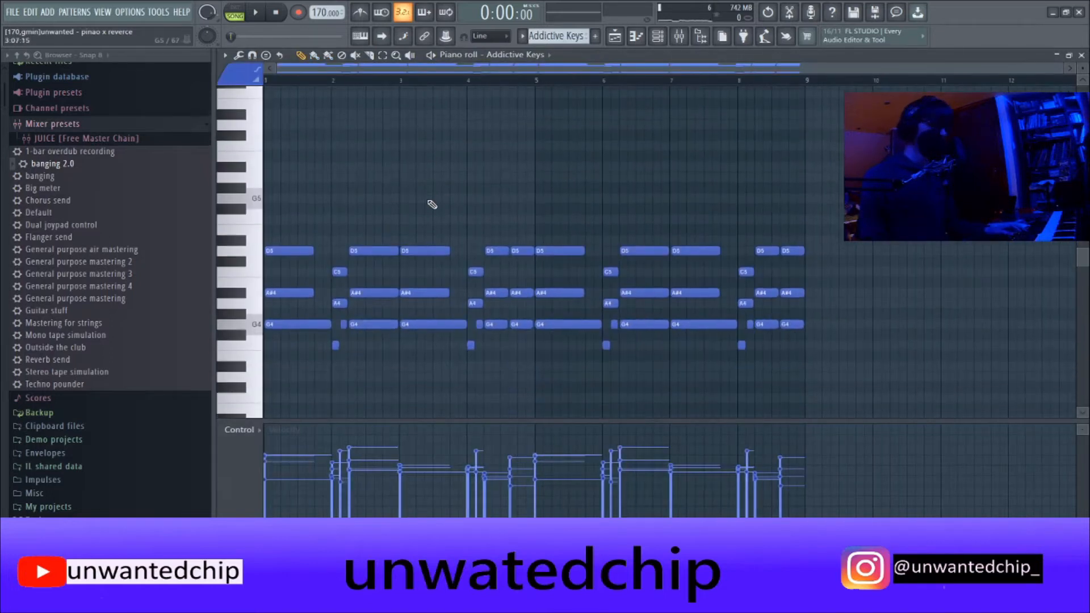
key(alt+y)
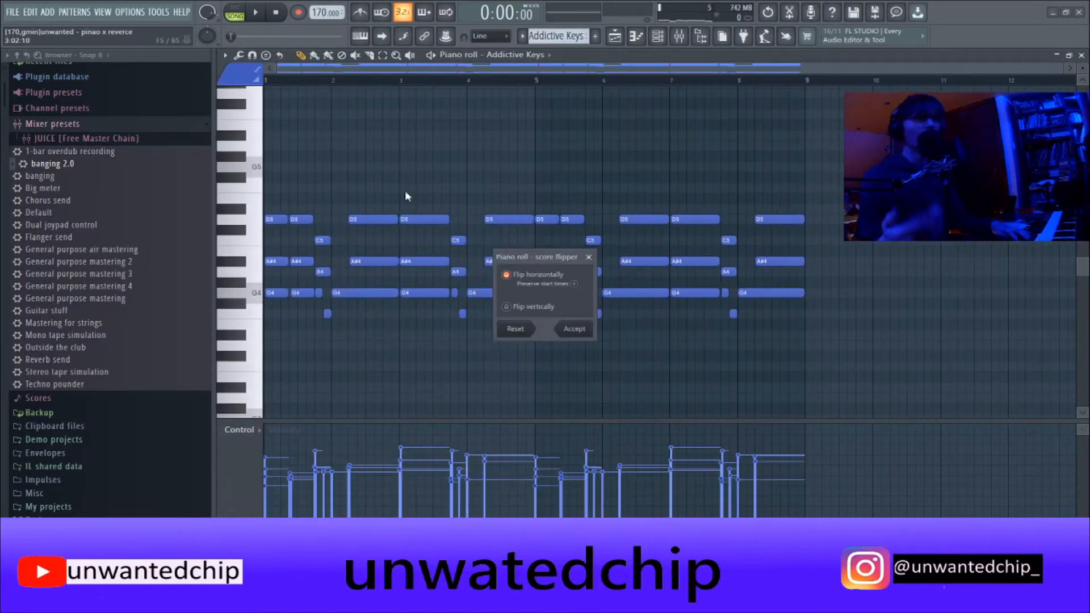
click(585, 334)
drag(306, 189, 399, 304)
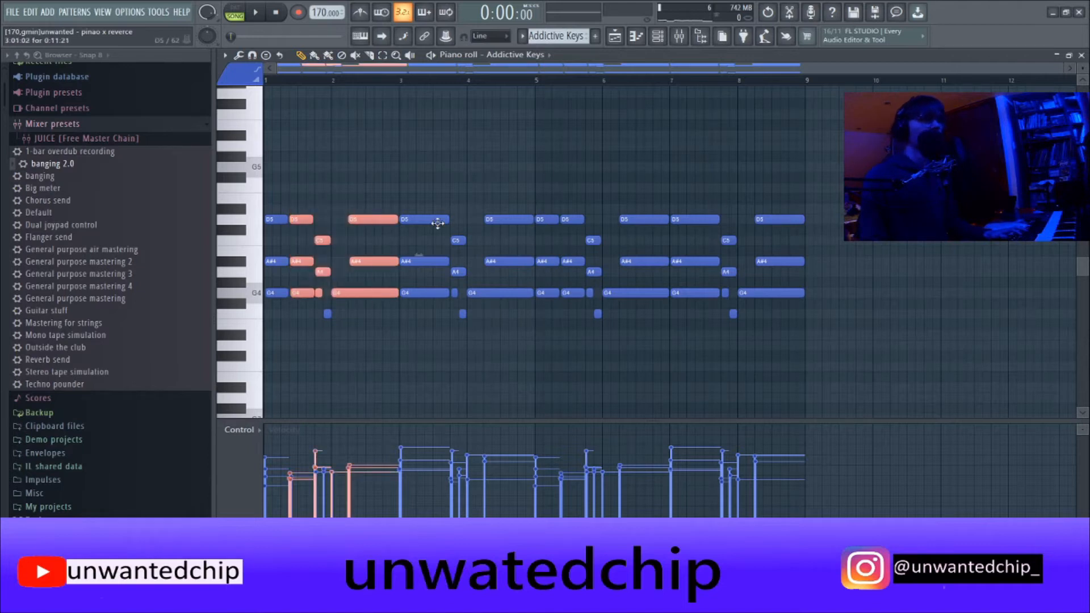
key(F5)
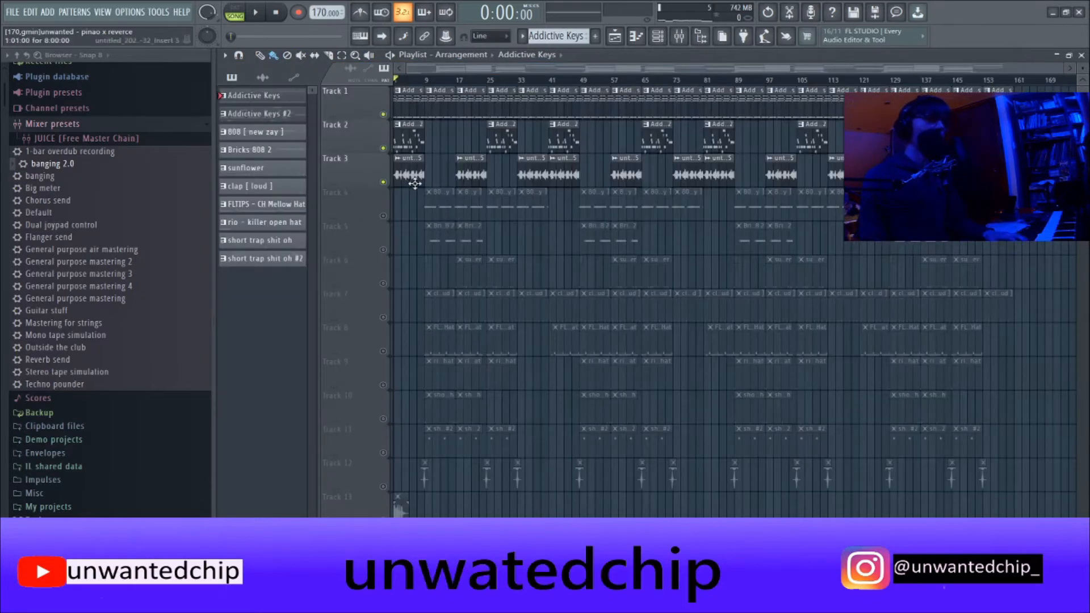
Step: Flip the Addictive Keys chords horizontally once more to restore their original order
double_click(405, 98)
key(alt+y)
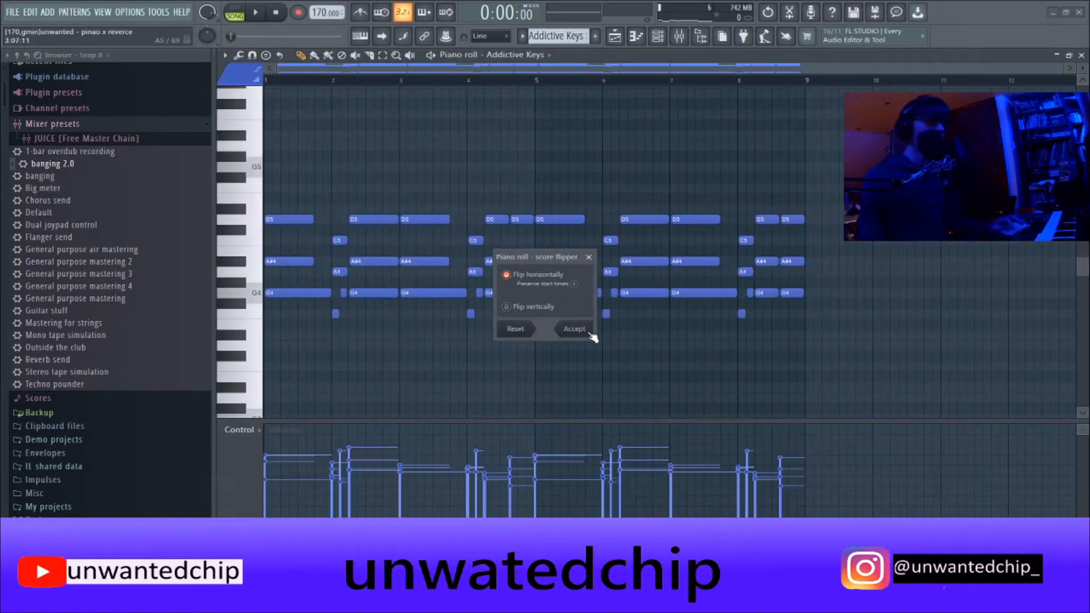
click(588, 333)
key(F5)
Step: Examine the sample settings of the reversed audio clip on Track 3 and play that track soloed
double_click(413, 178)
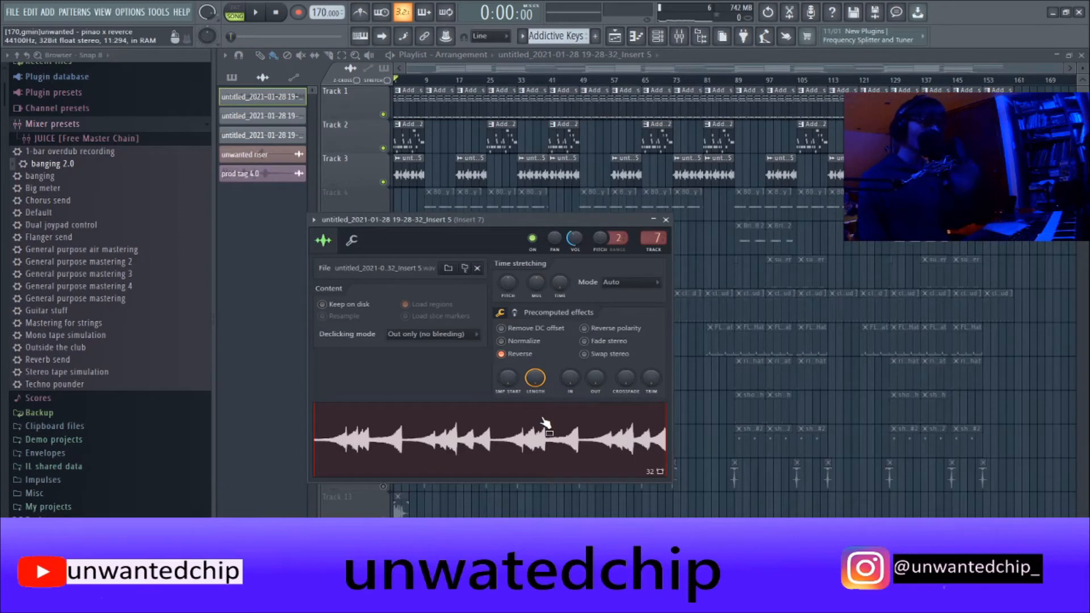
key(F9)
right_click(385, 182)
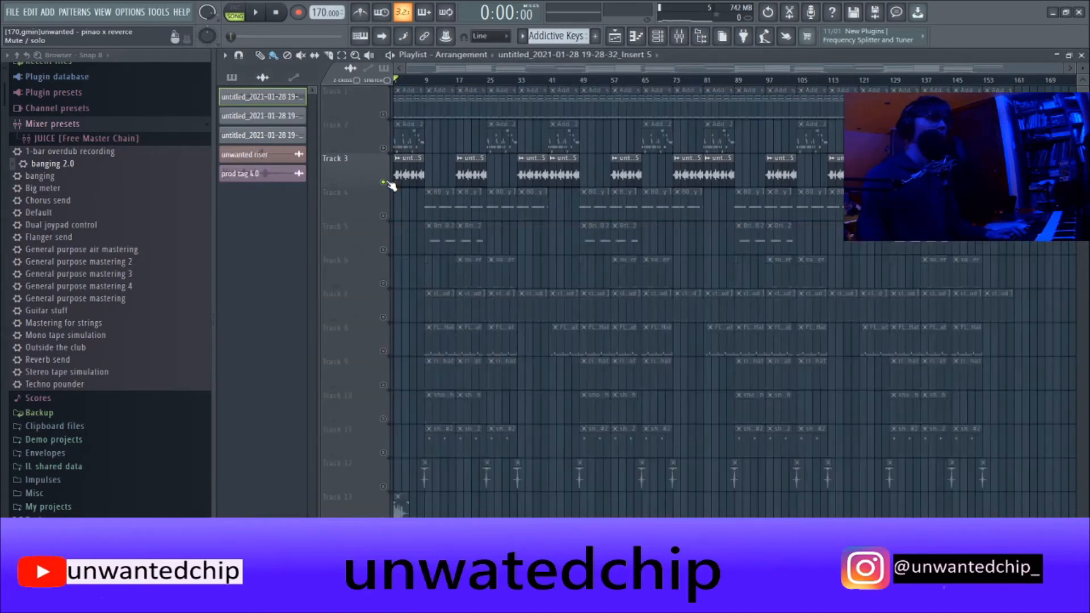
key(space)
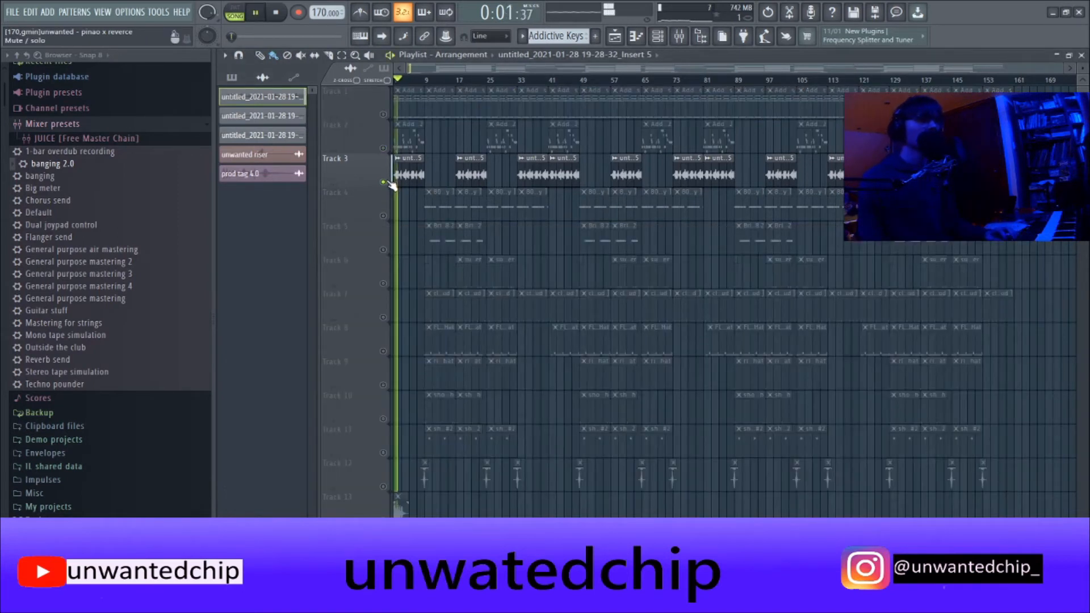
key(space)
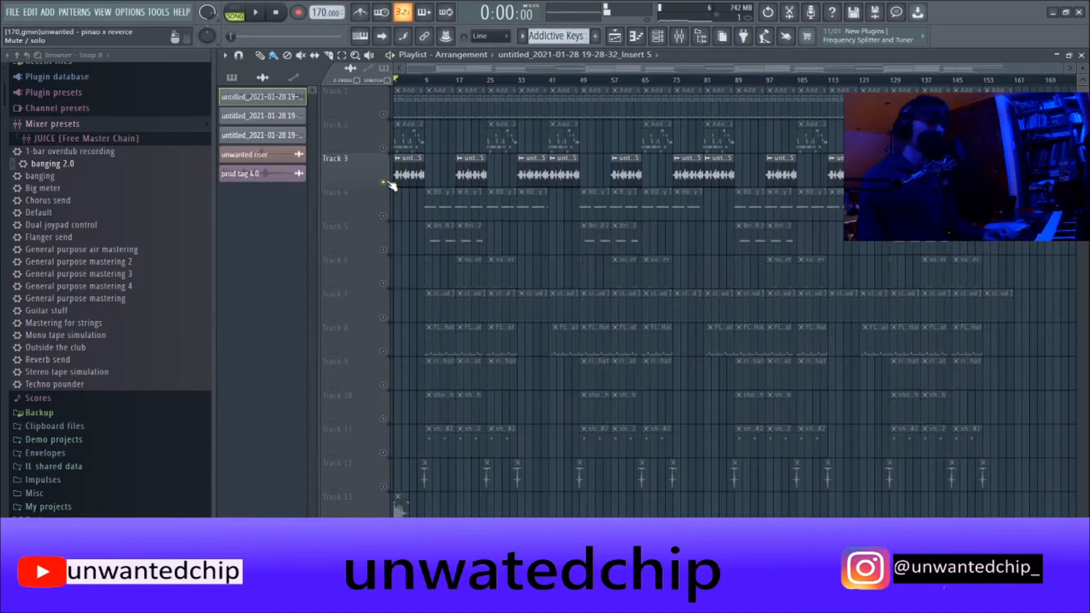
Step: Examine the Fruity Phaser and ValhallaSupermassive effects on mixer Insert 7, including the reverb's preset
key(F9)
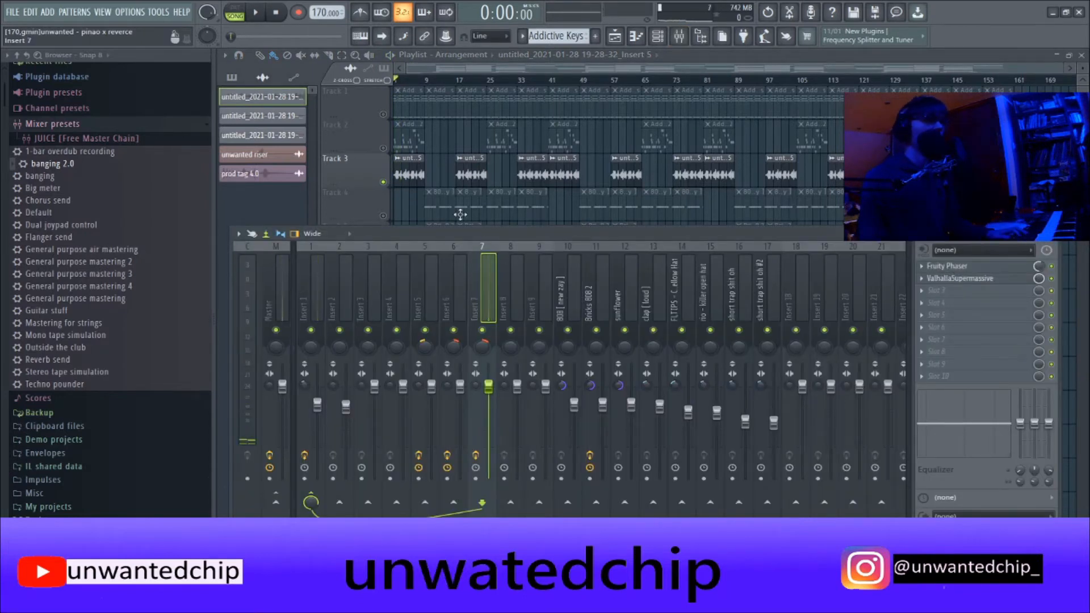
click(979, 266)
click(965, 278)
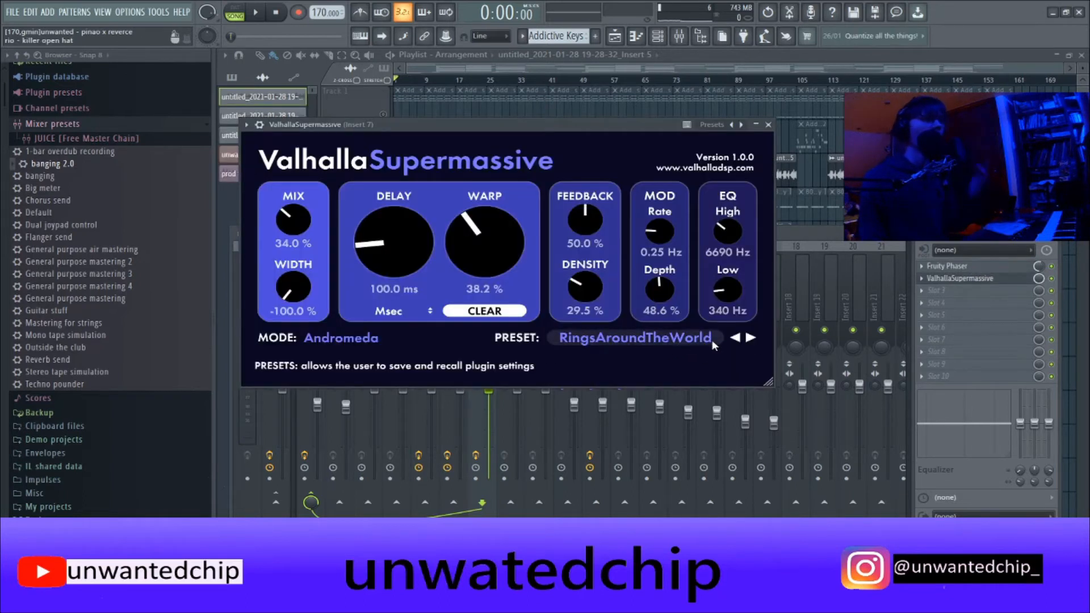
click(768, 124)
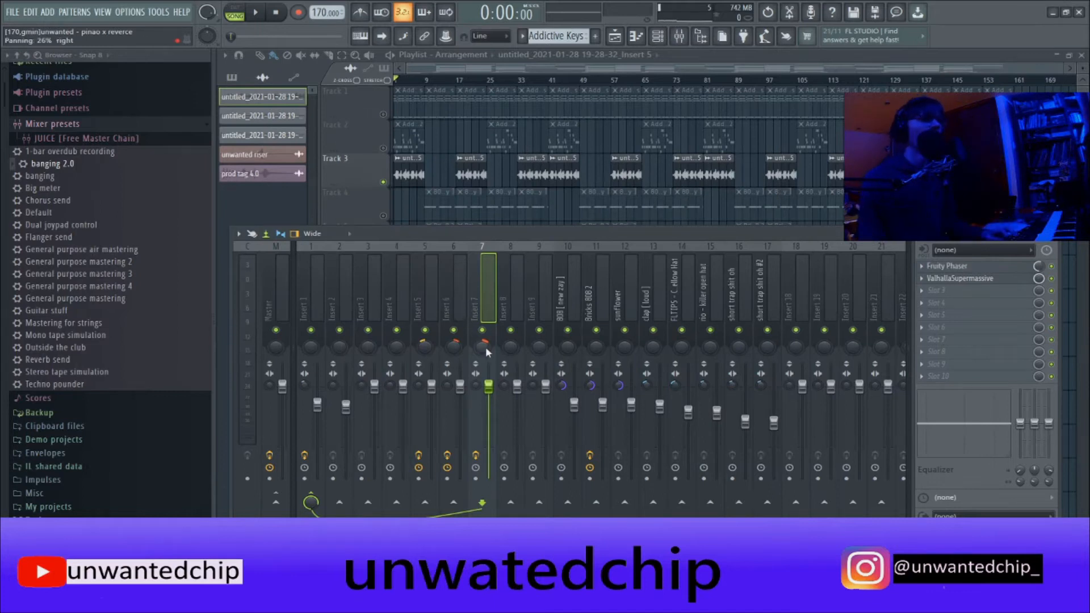
Step: Examine the ValhallaSupermassive reverb settings on mixer Insert 6 and Insert 5
click(465, 288)
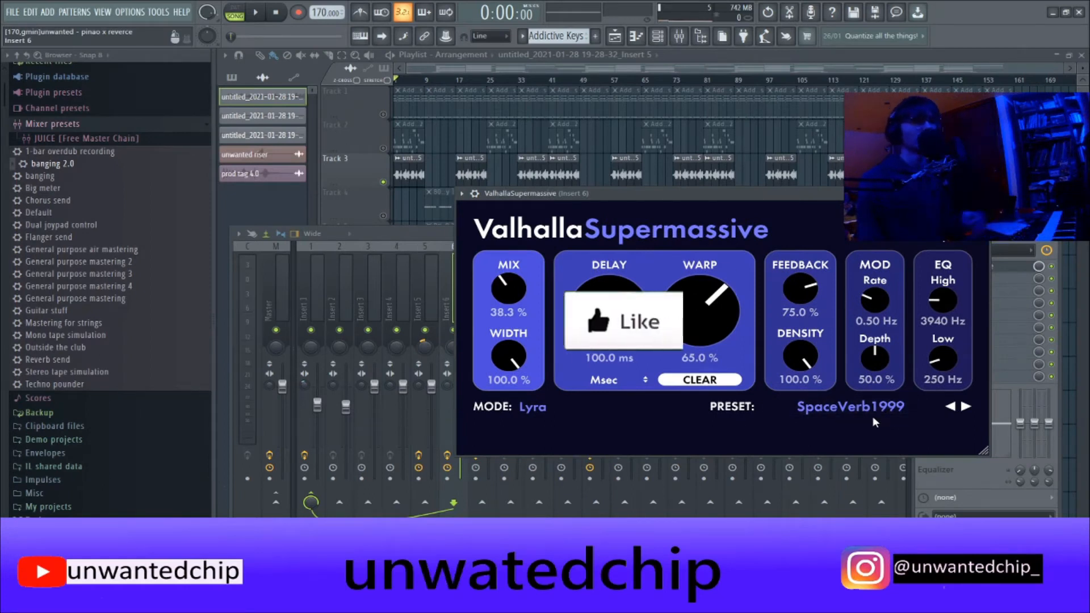
click(981, 194)
click(435, 307)
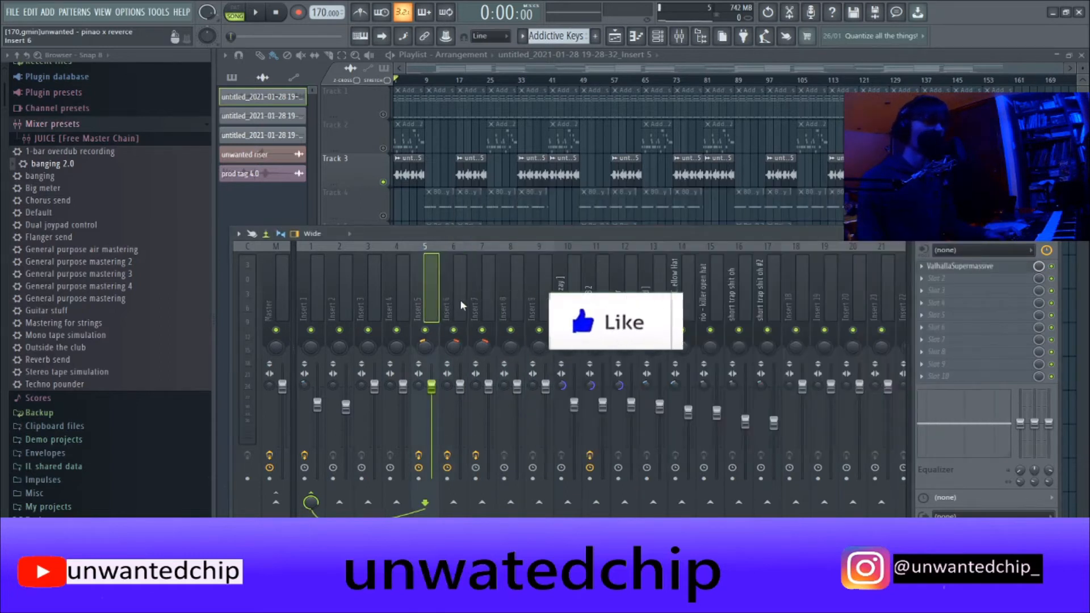
click(958, 268)
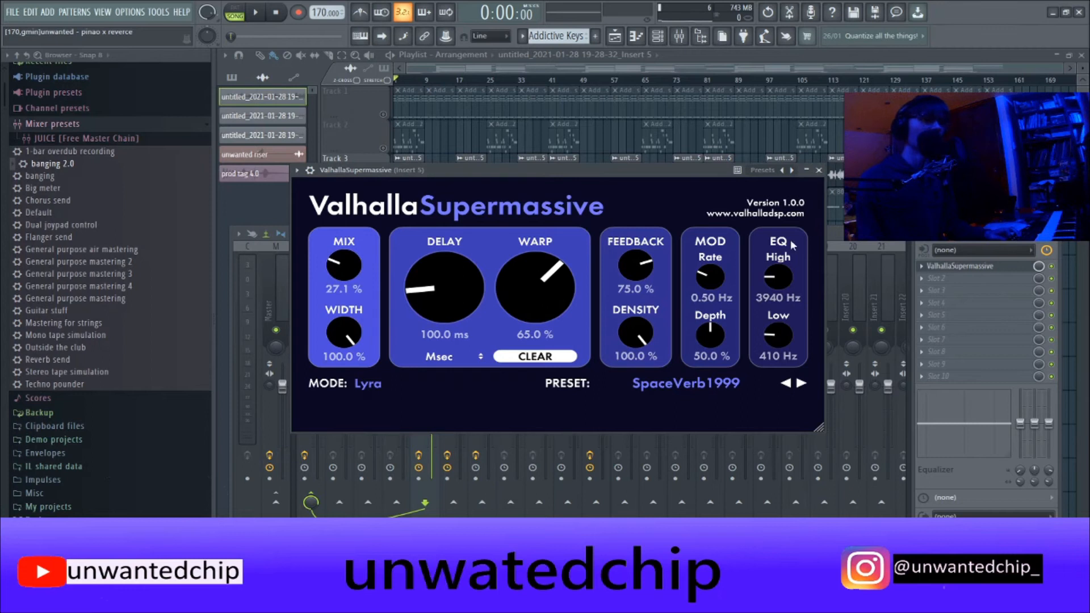
click(819, 171)
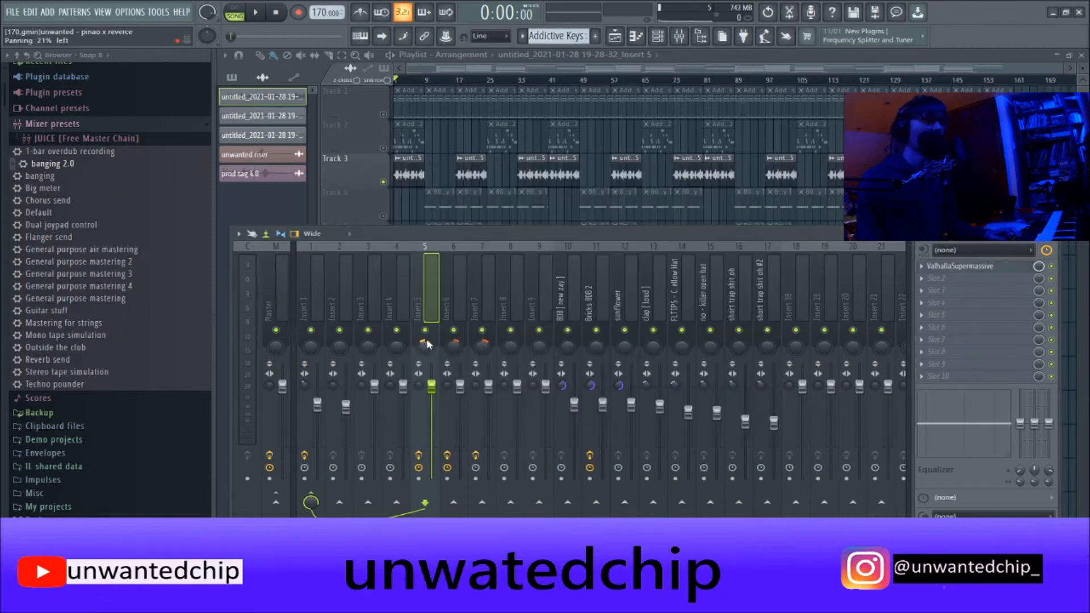
Step: Examine the Fruity parametric EQ 2 curve on mixer Insert 1, and turn off the solo on Track 3 in the playlist
click(317, 309)
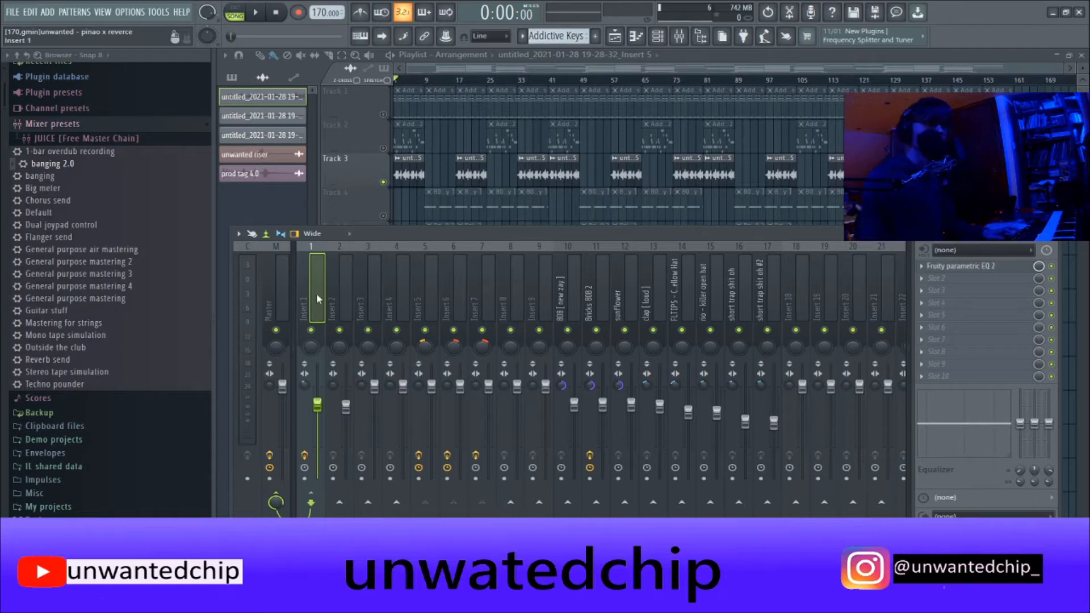
click(959, 266)
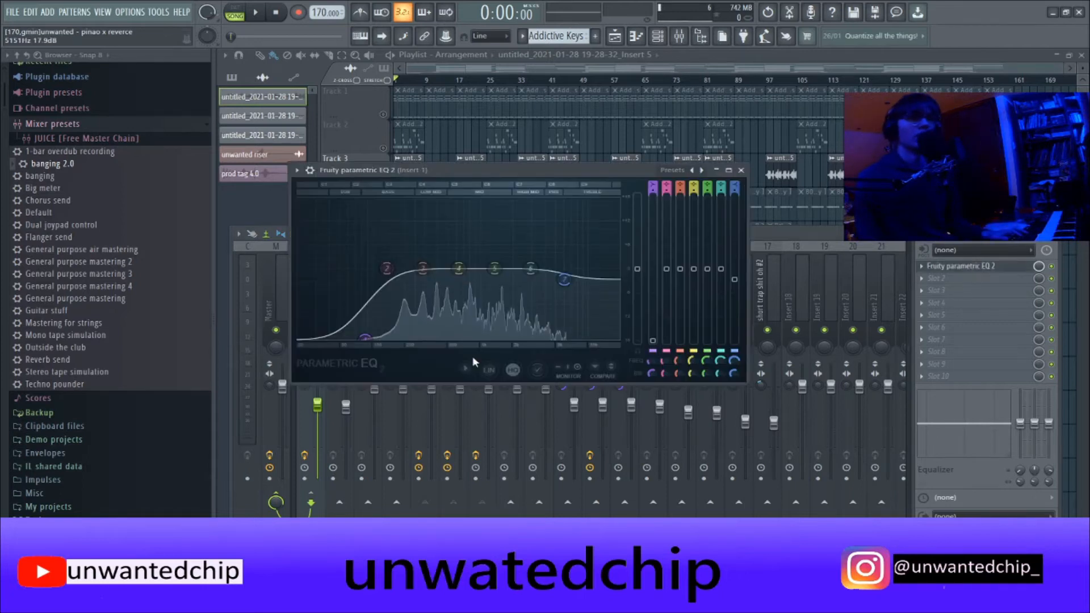
key(Escape)
key(Escape)
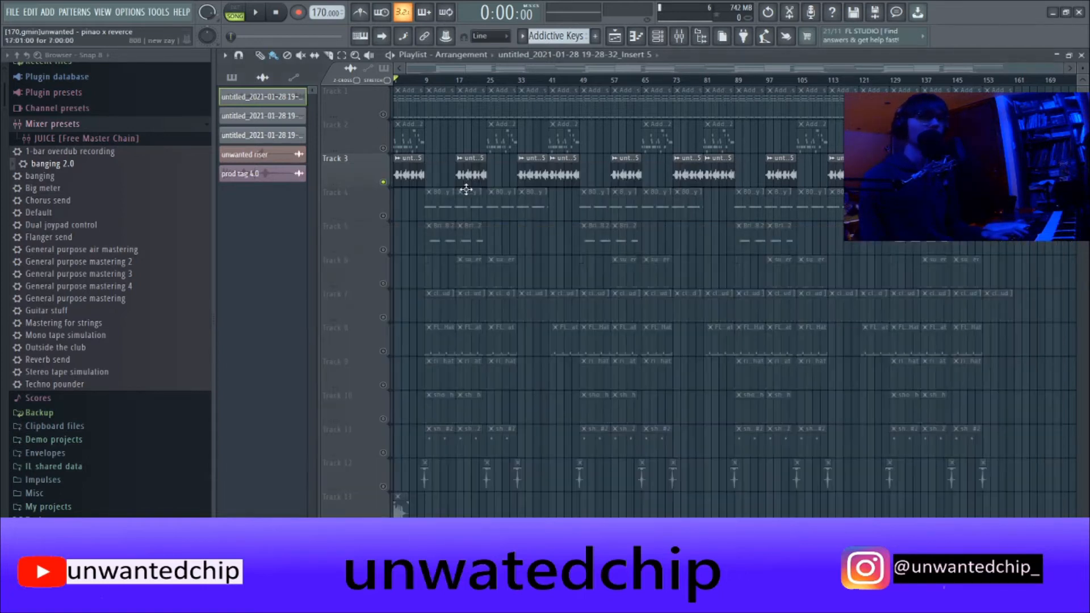
right_click(383, 183)
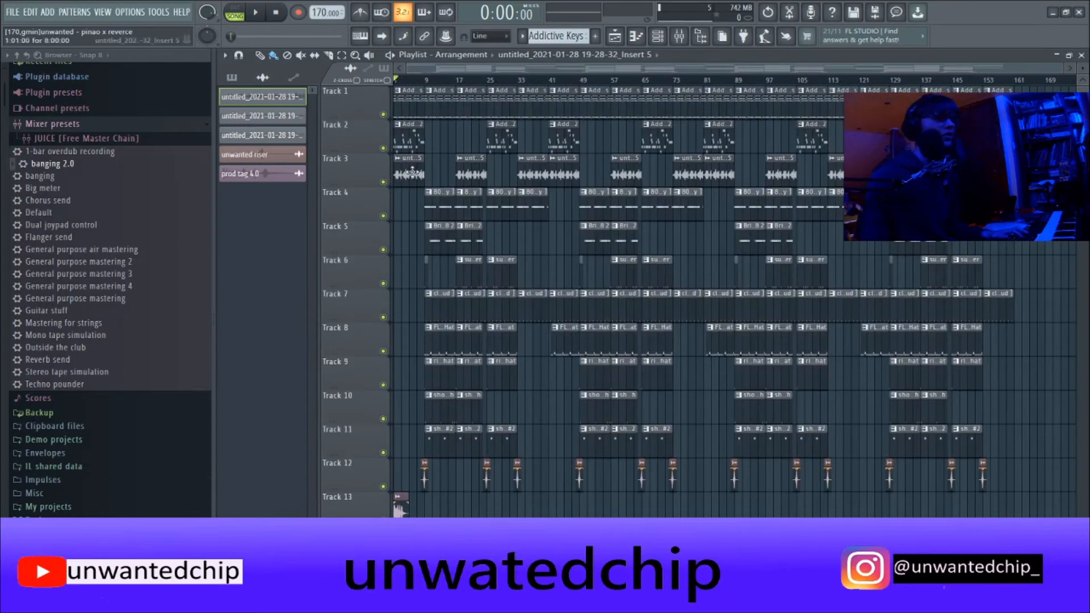
Step: Open the 808 [ new zay ] pattern's notes from Track 4 and play the pattern
click(426, 80)
double_click(445, 212)
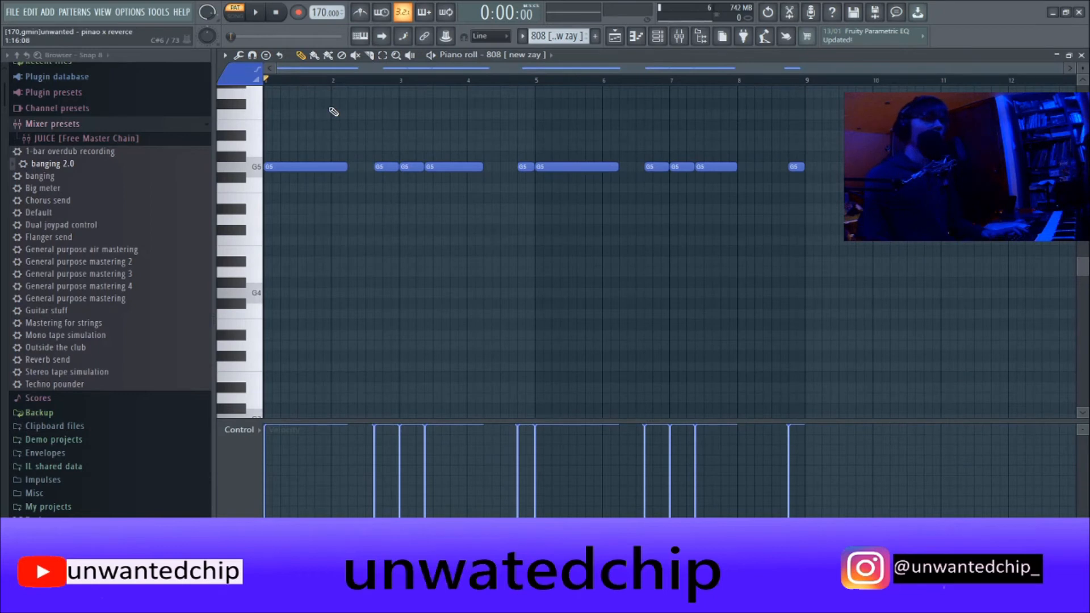
key(space)
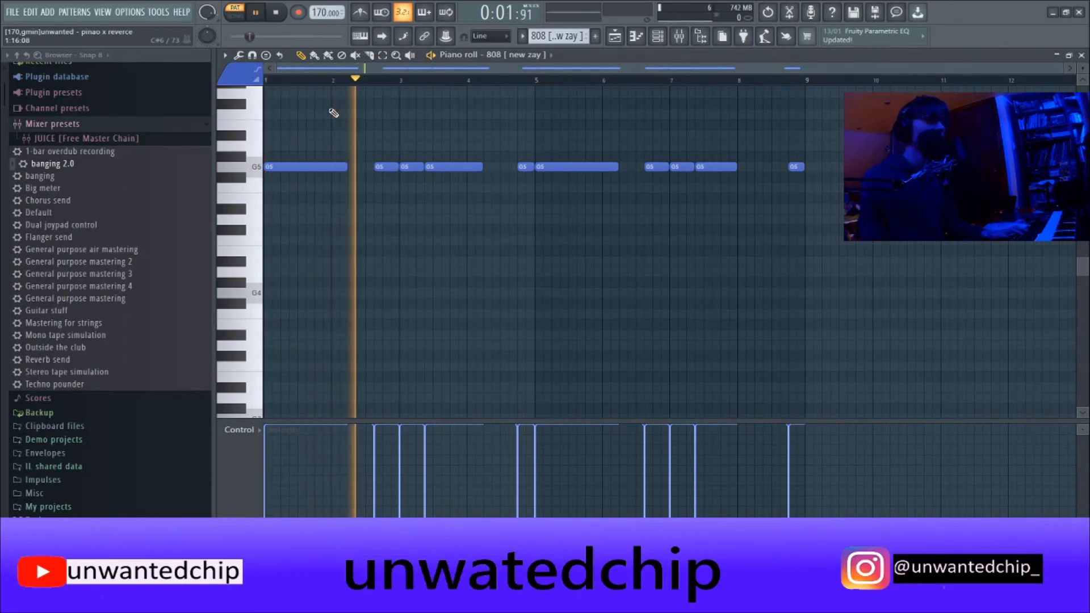
key(F5)
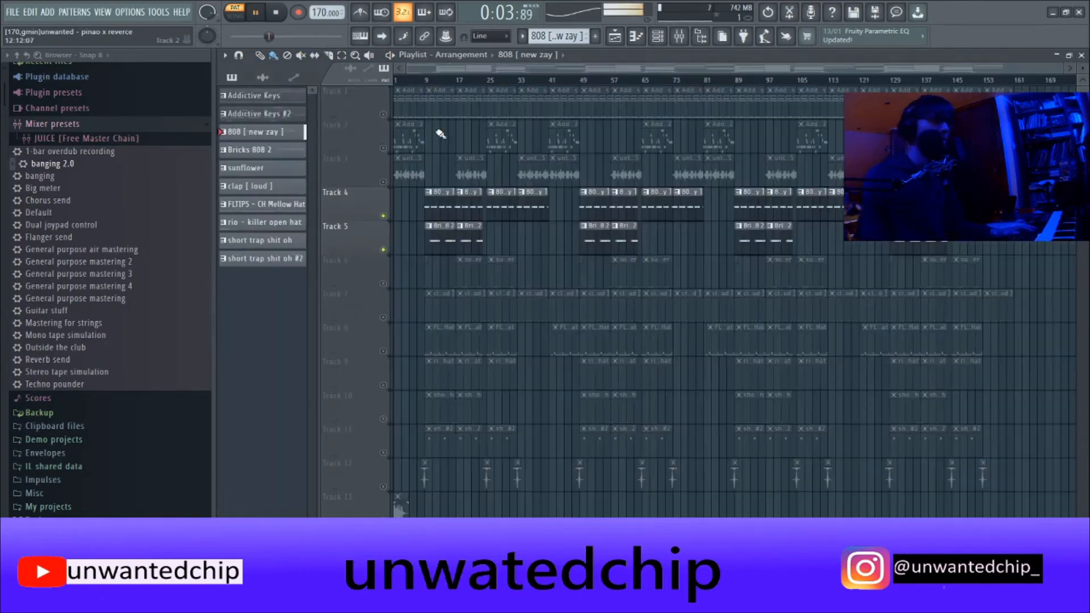
key(space)
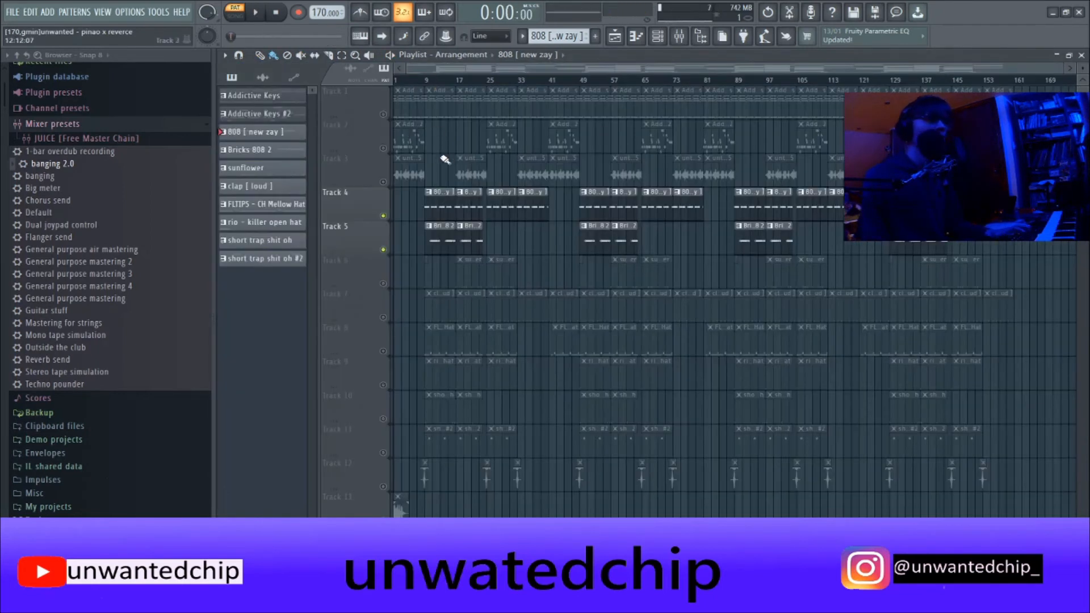
Step: Reopen the 808 [ new zay ] pattern and examine its notes, selecting and deselecting all of them
double_click(438, 202)
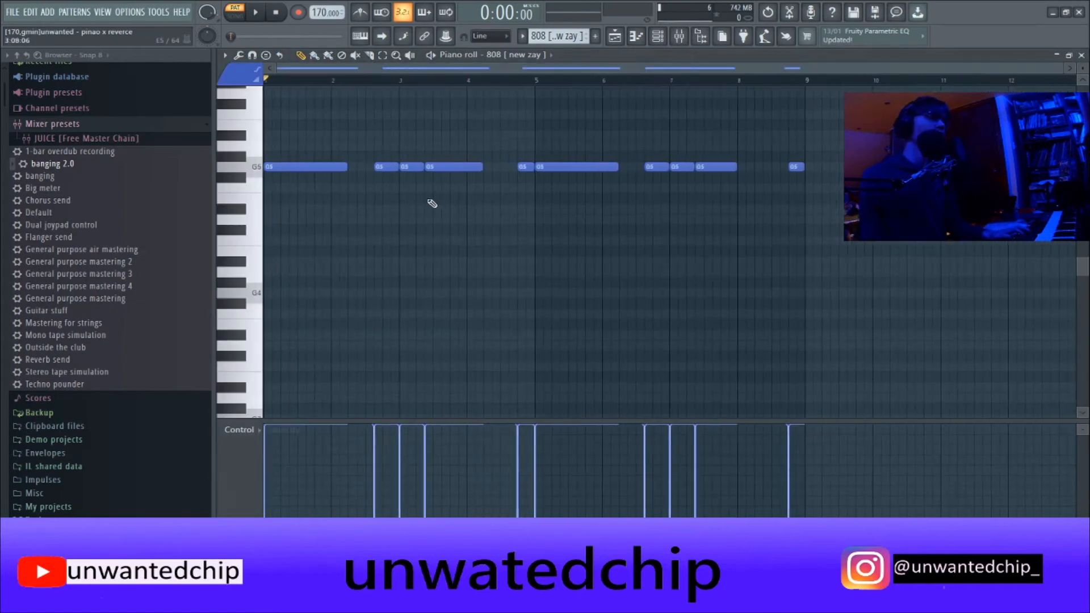
drag(305, 109, 947, 270)
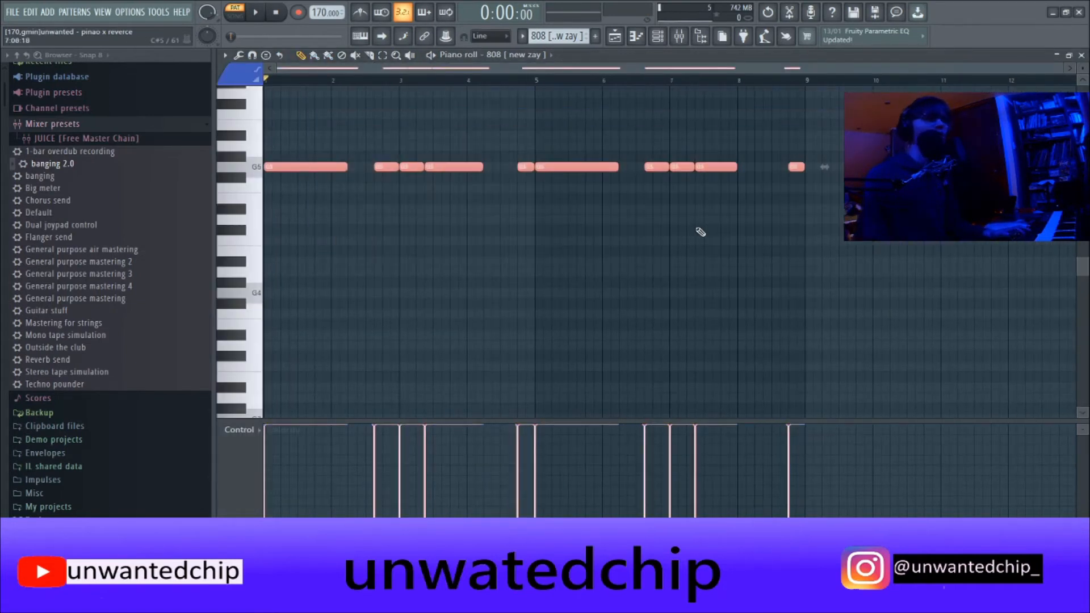
right_click(692, 227)
key(F5)
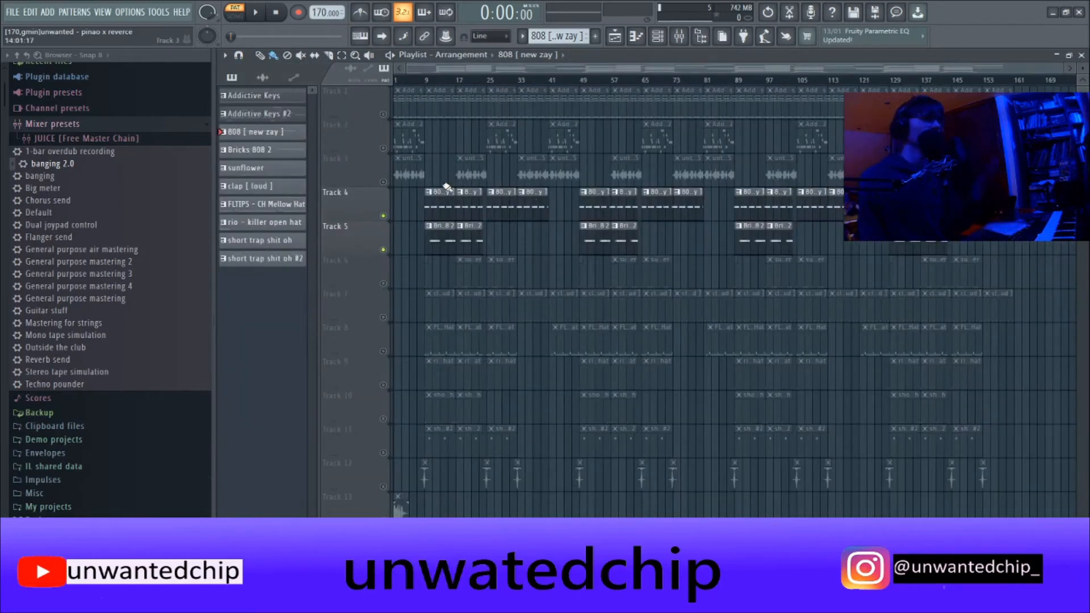
Step: Examine the Bricks 808 2 pattern's notes from Track 5 and play the pattern
double_click(451, 240)
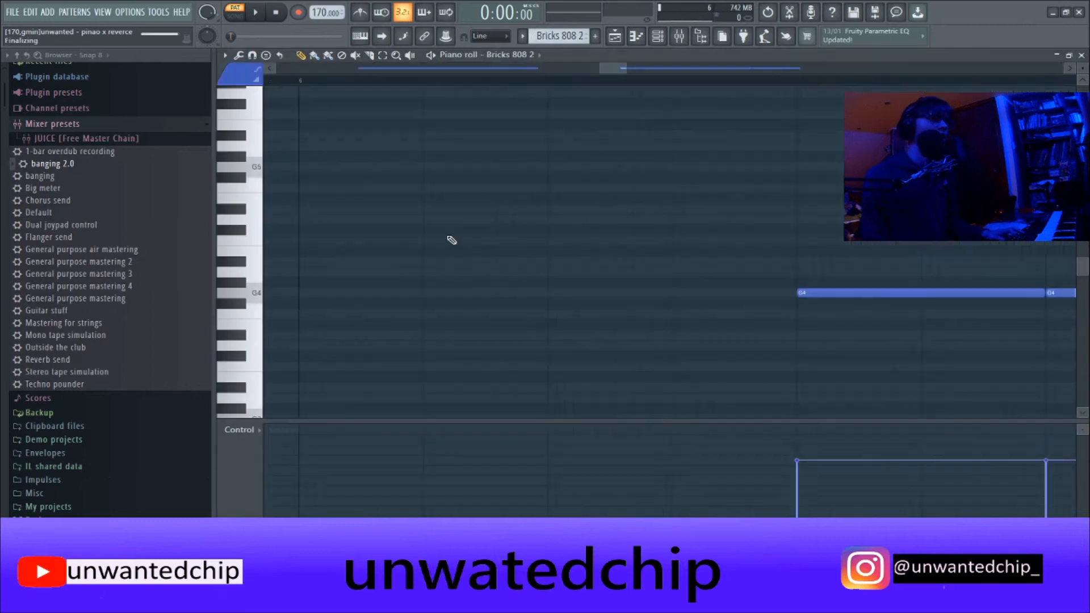
click(331, 81)
key(space)
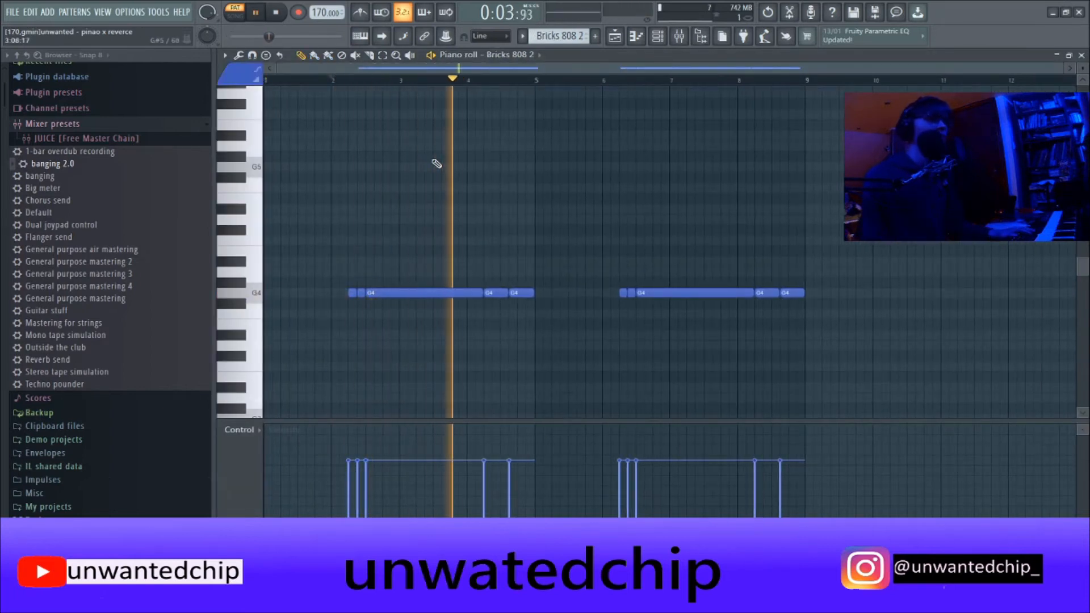
key(F5)
key(space)
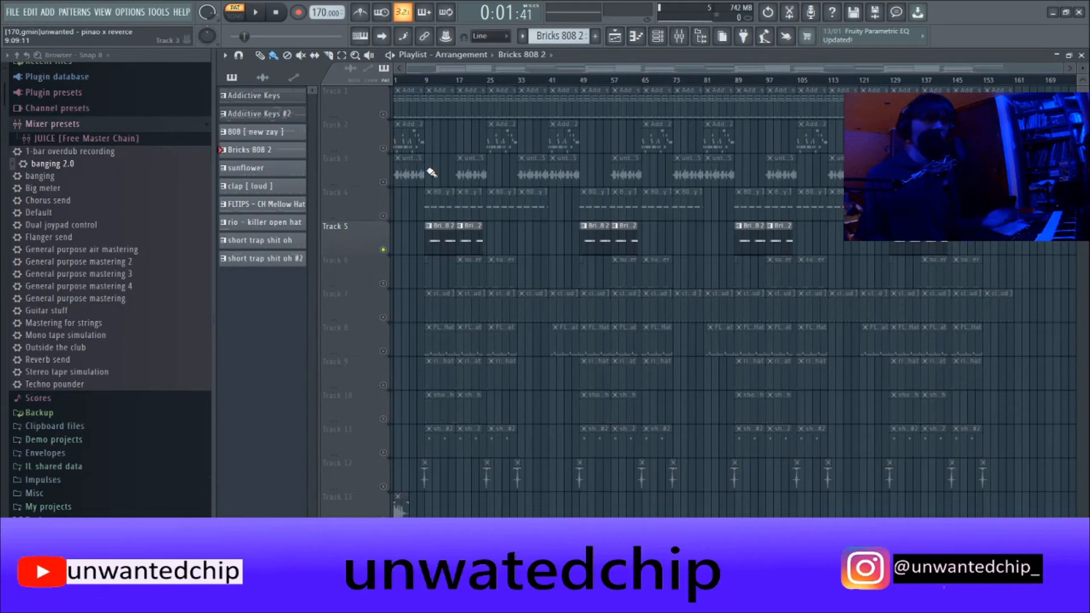
Step: Toggle Track 4 on and off beside the soloed Track 5, and turn all playlist tracks back on
click(383, 217)
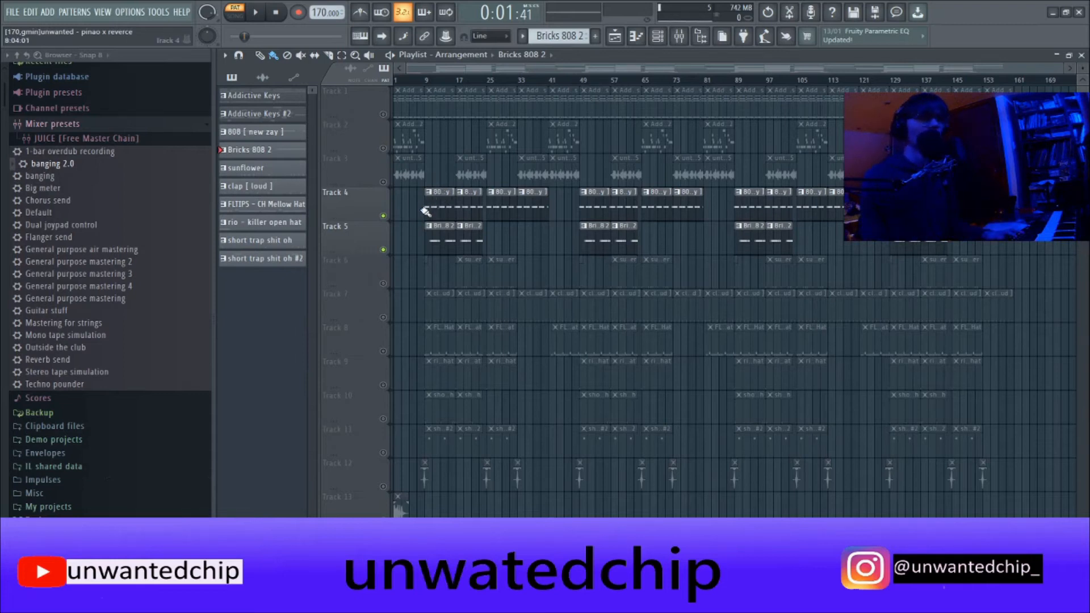
click(383, 217)
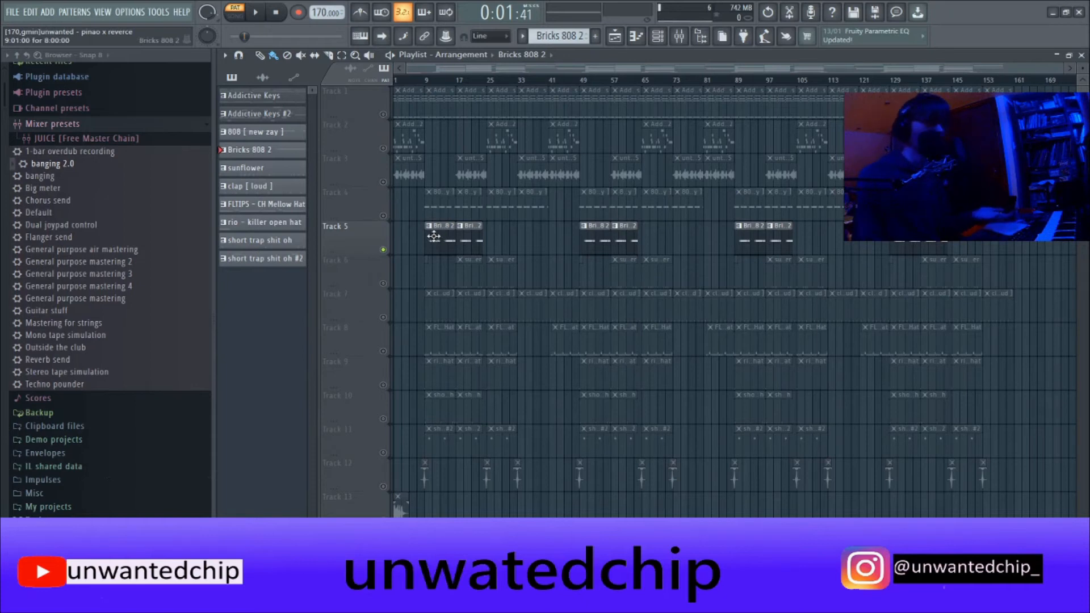
key(l)
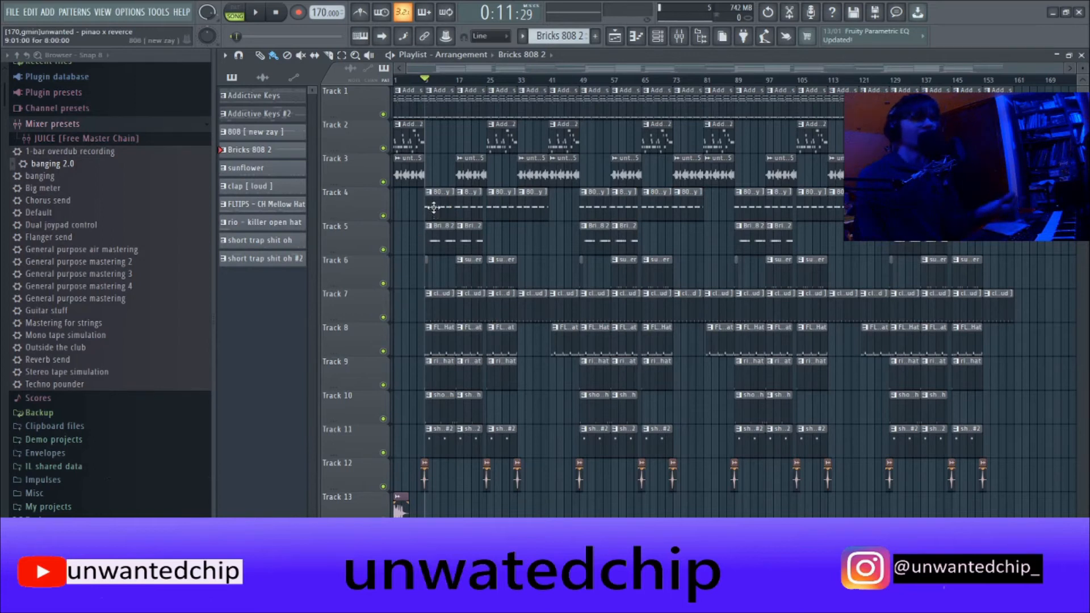
Step: Examine the sunflower pattern's notes and play the arrangement through its section
mouse_move(503, 139)
mouse_down()
mouse_move(518, 239)
mouse_move(566, 339)
mouse_move(570, 401)
mouse_up()
ctrl+click(522, 241)
drag(520, 241, 406, 241)
ctrl+click(514, 234)
drag(496, 238, 656, 244)
ctrl+click(695, 240)
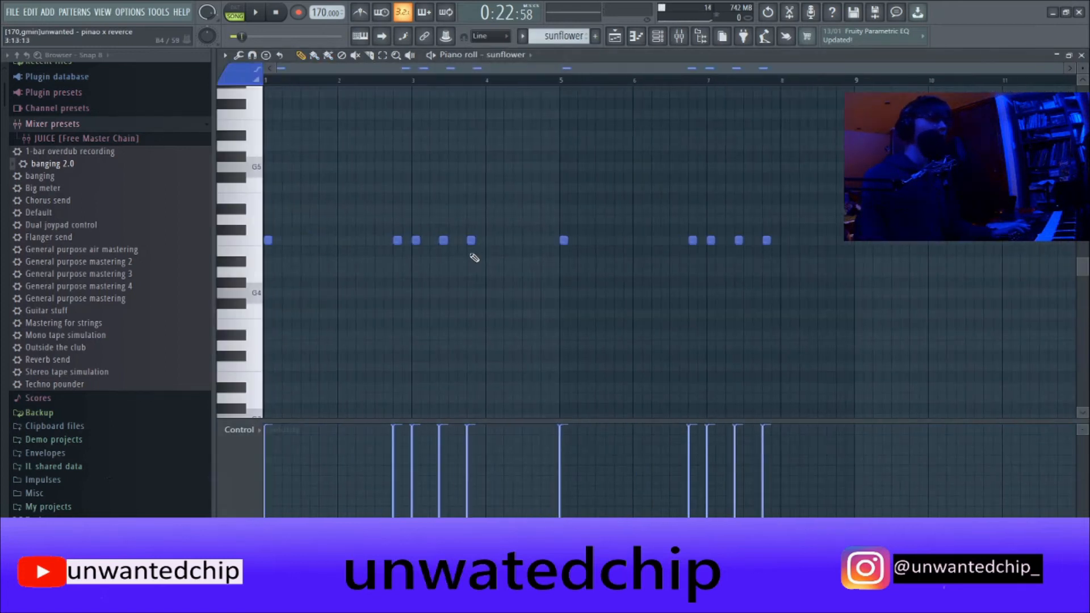
key(space)
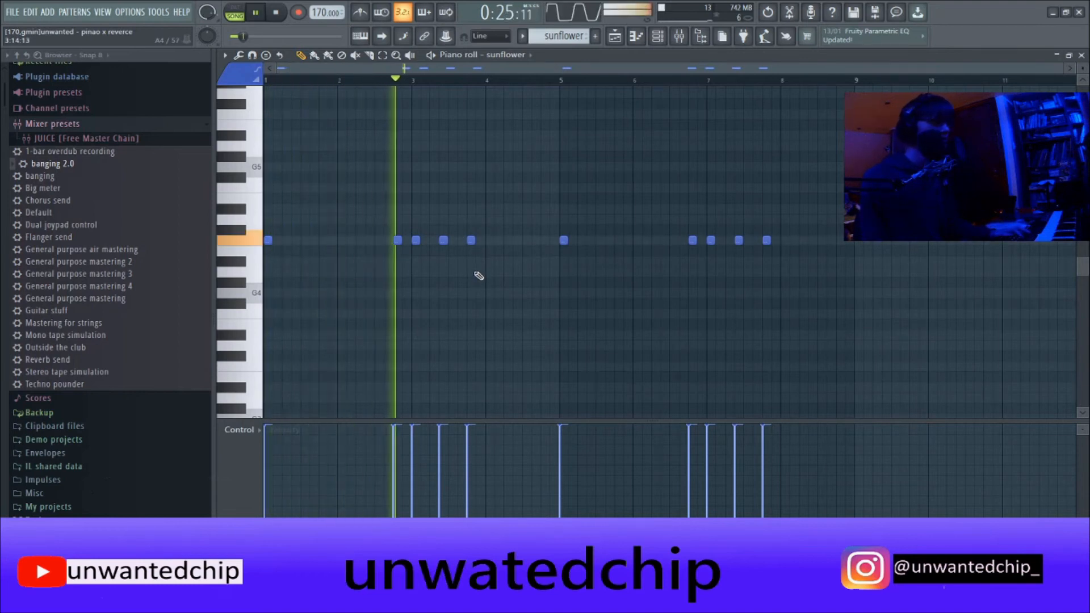
key(F5)
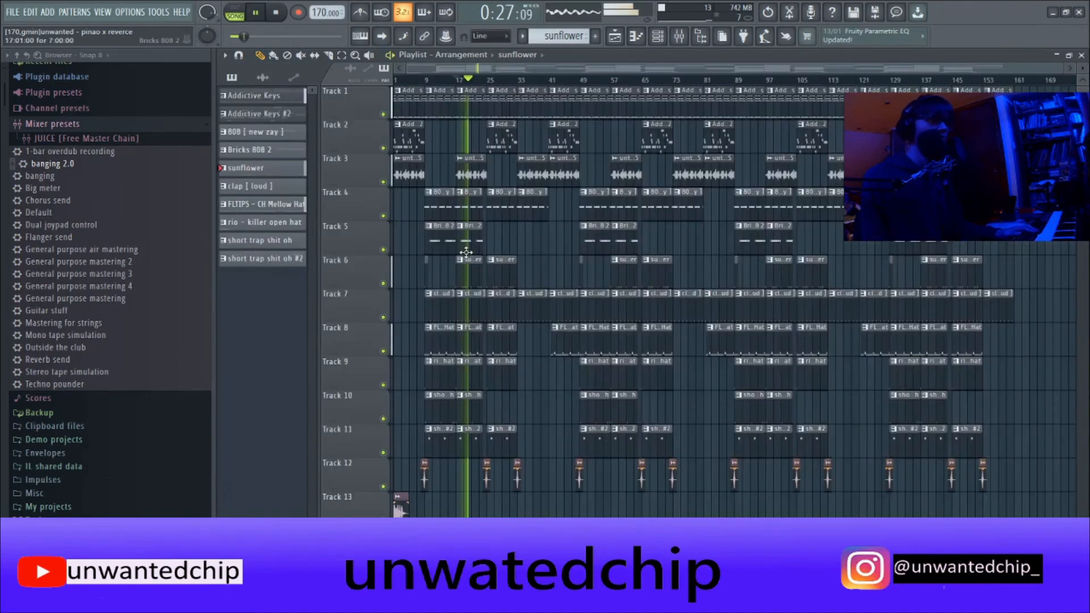
key(space)
Step: Examine the sampler settings and waveform of the sunflower channel
key(F6)
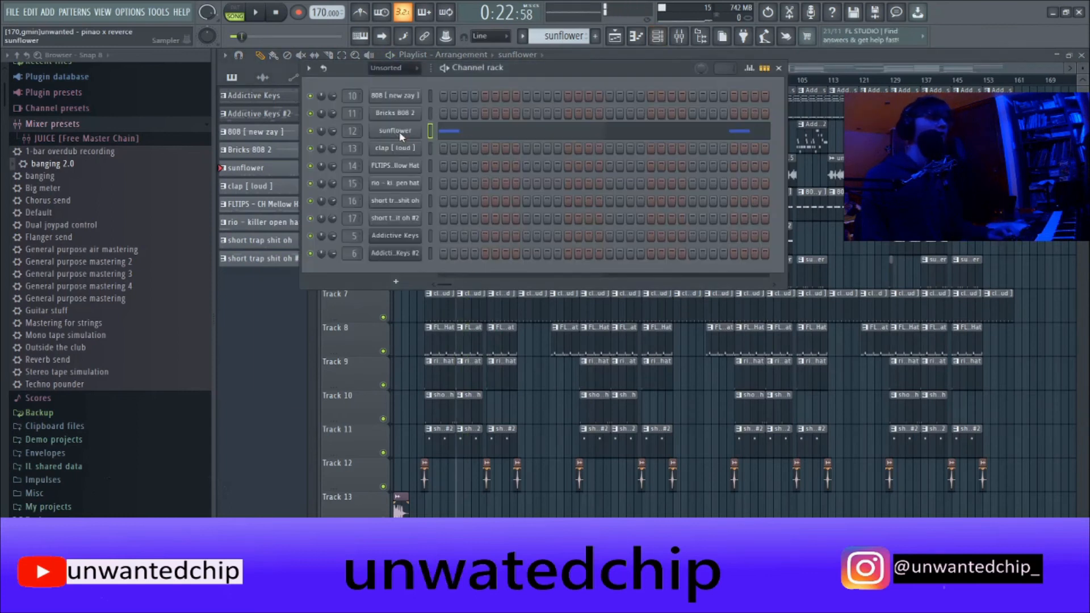
click(400, 131)
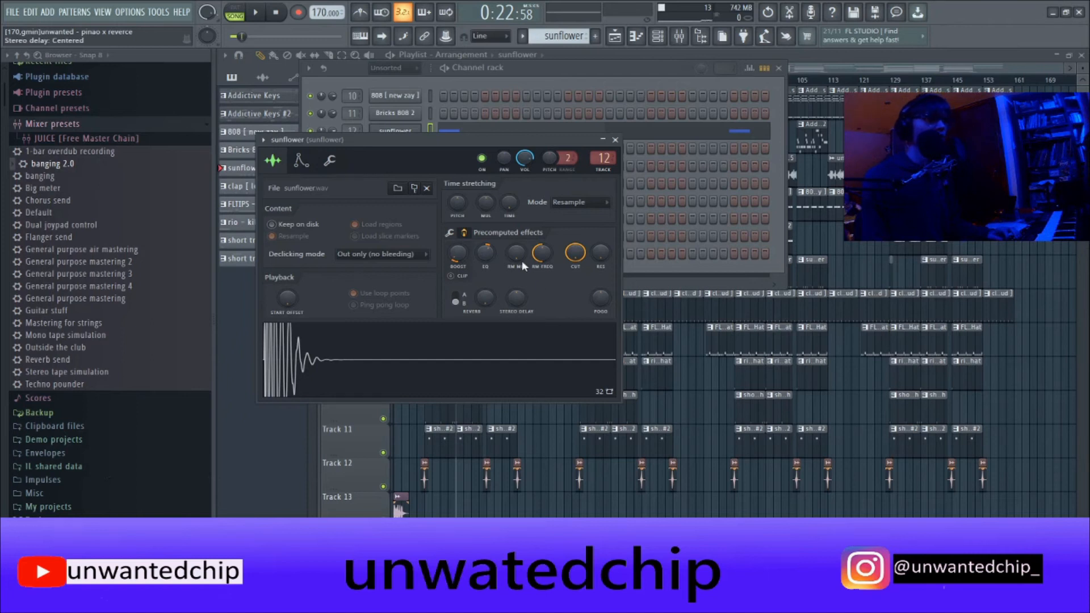
click(615, 139)
click(779, 67)
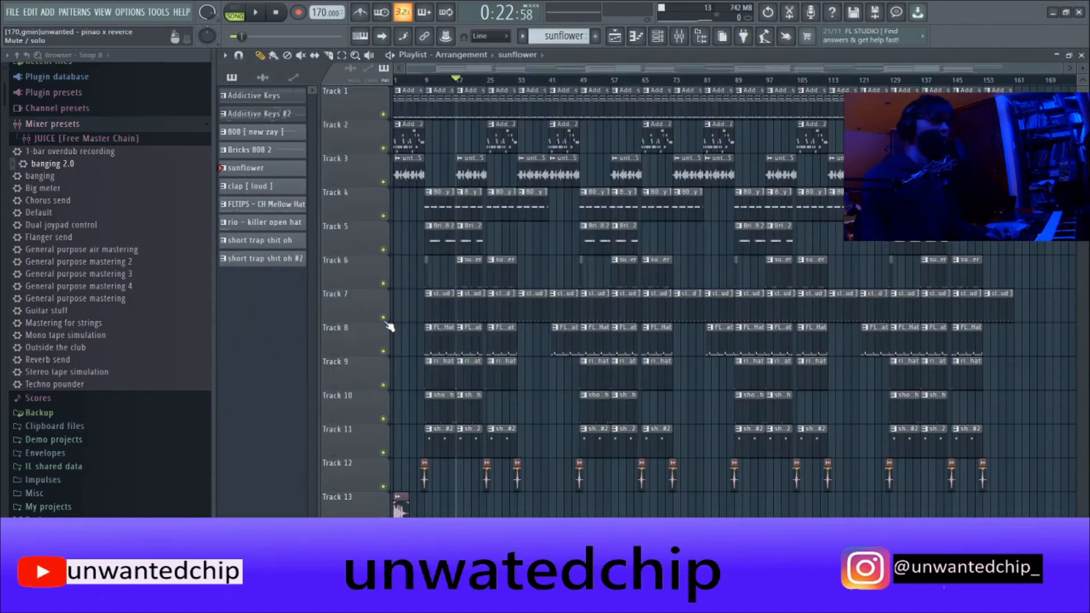
Step: Play Track 7 and Track 8 soloed in turn, and examine the FLTIPS - CH Mellow Hat pattern's notes and velocities
key(space)
key(space)
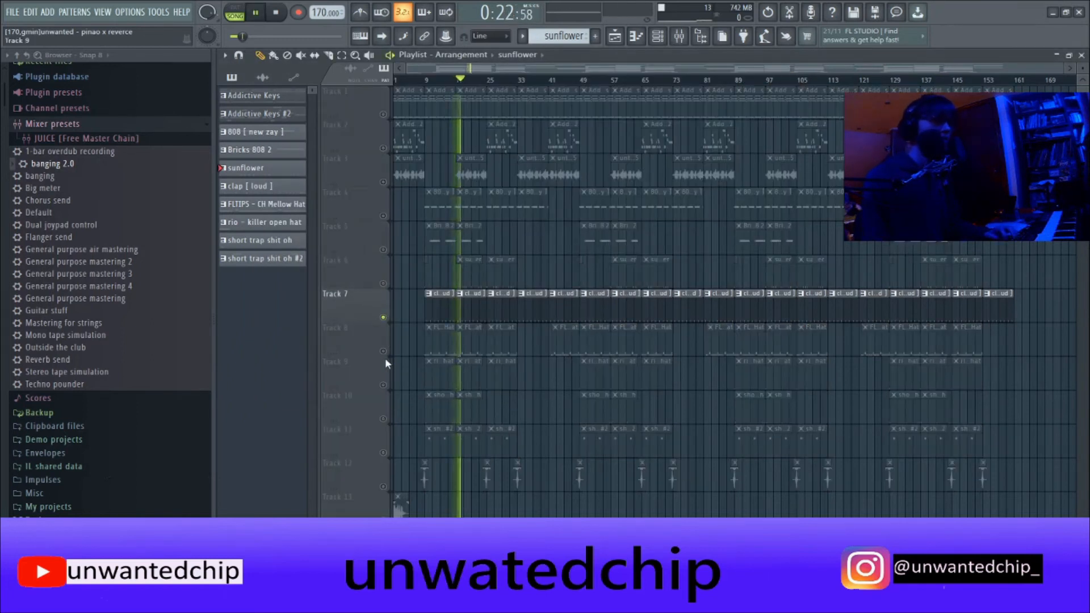
right_click(383, 353)
key(space)
double_click(474, 345)
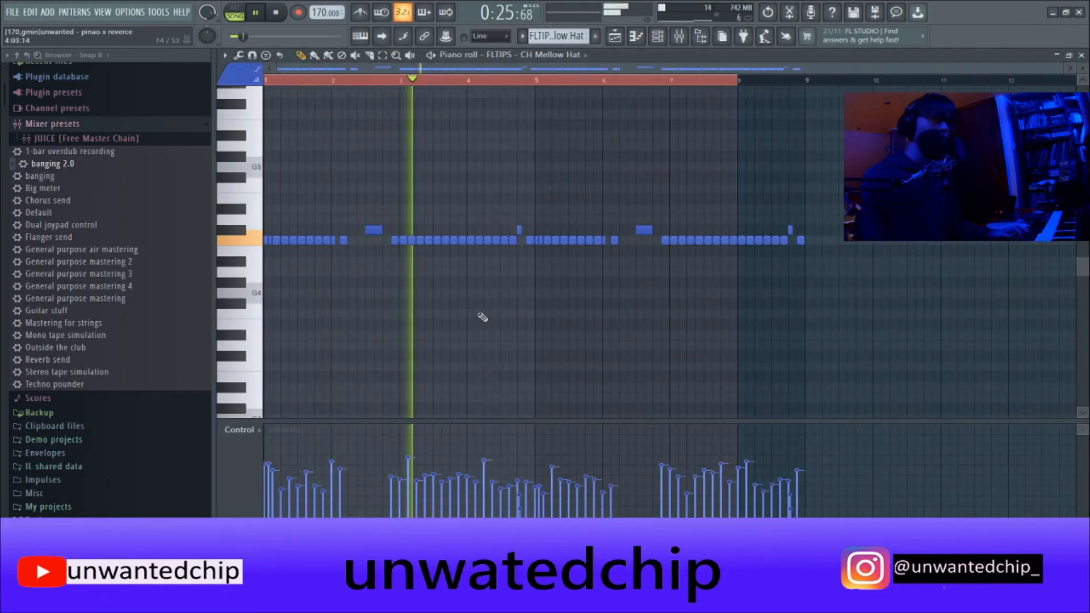
key(space)
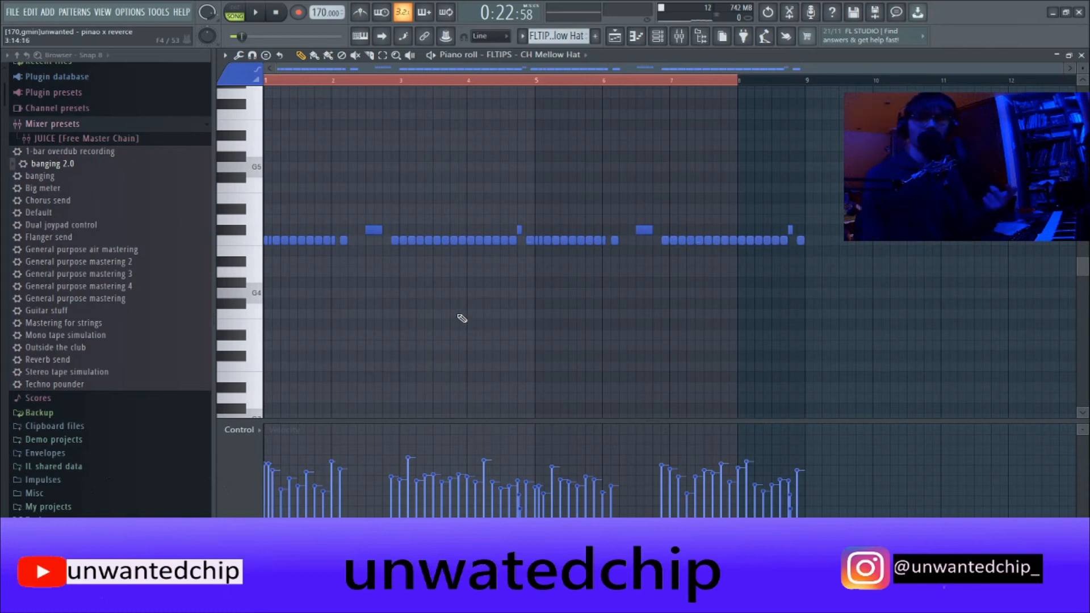
key(F5)
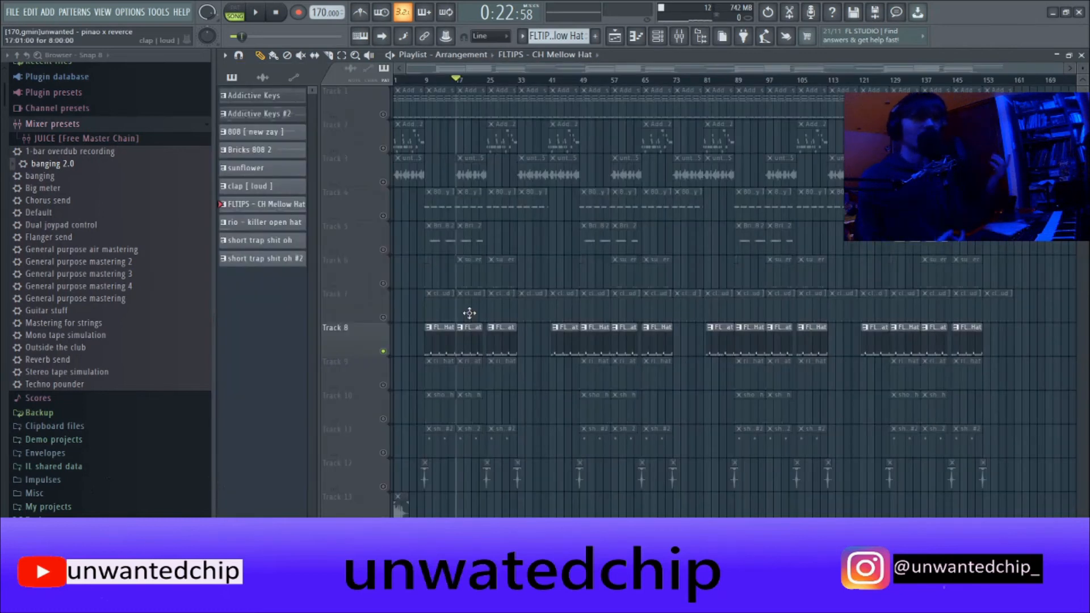
Step: Solo Tracks 9, 10 and 11 together and play them from bar 8
click(421, 80)
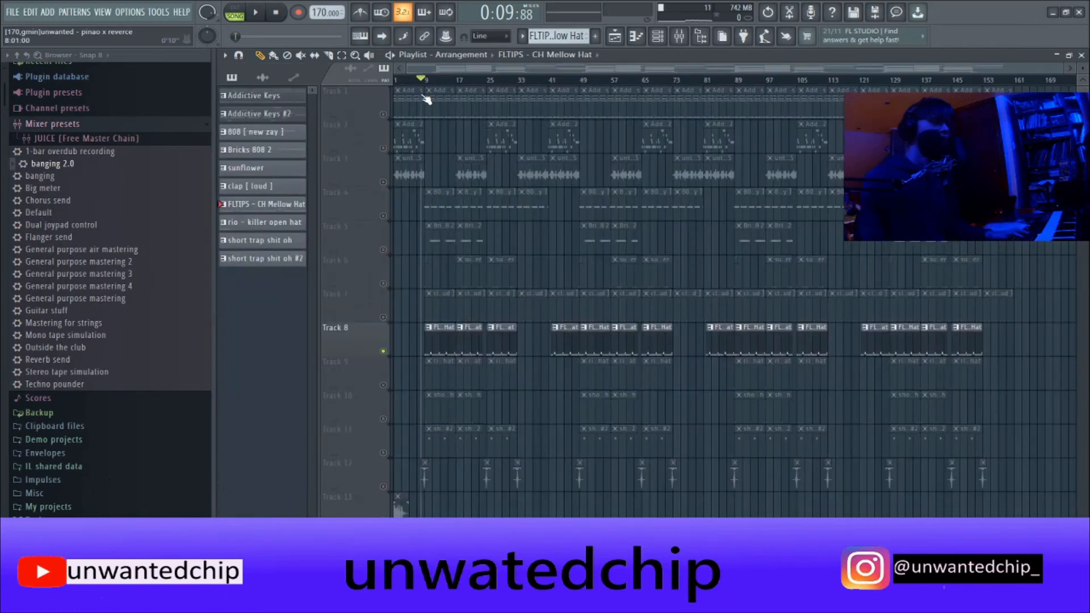
click(383, 352)
click(383, 385)
click(383, 419)
click(383, 453)
key(space)
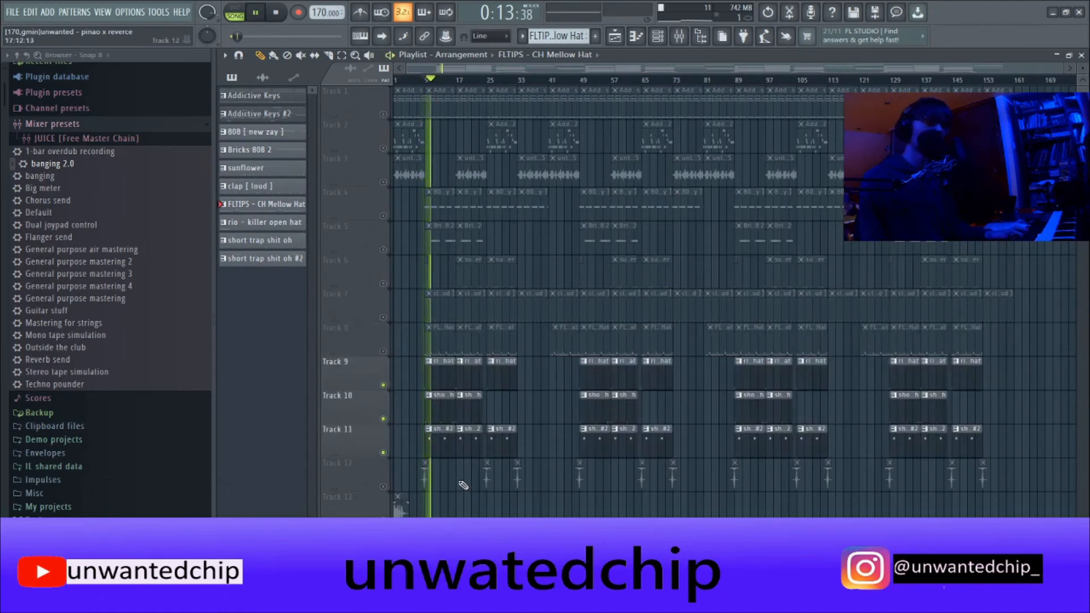
key(space)
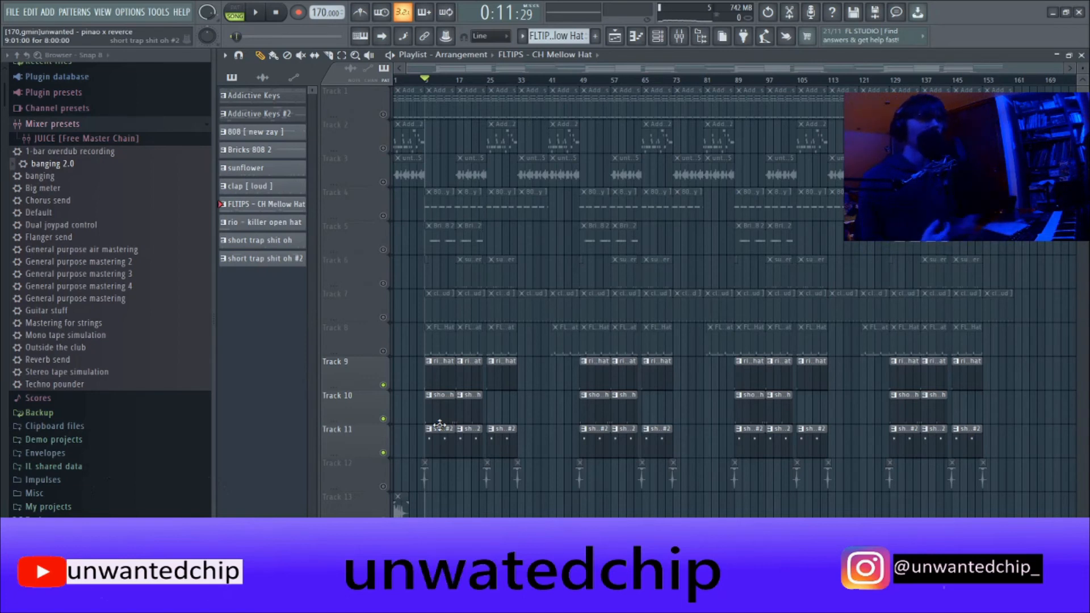
Step: Play Track 12's riser clips soloed, and turn off the solo to play the full arrangement
ctrl+click(383, 486)
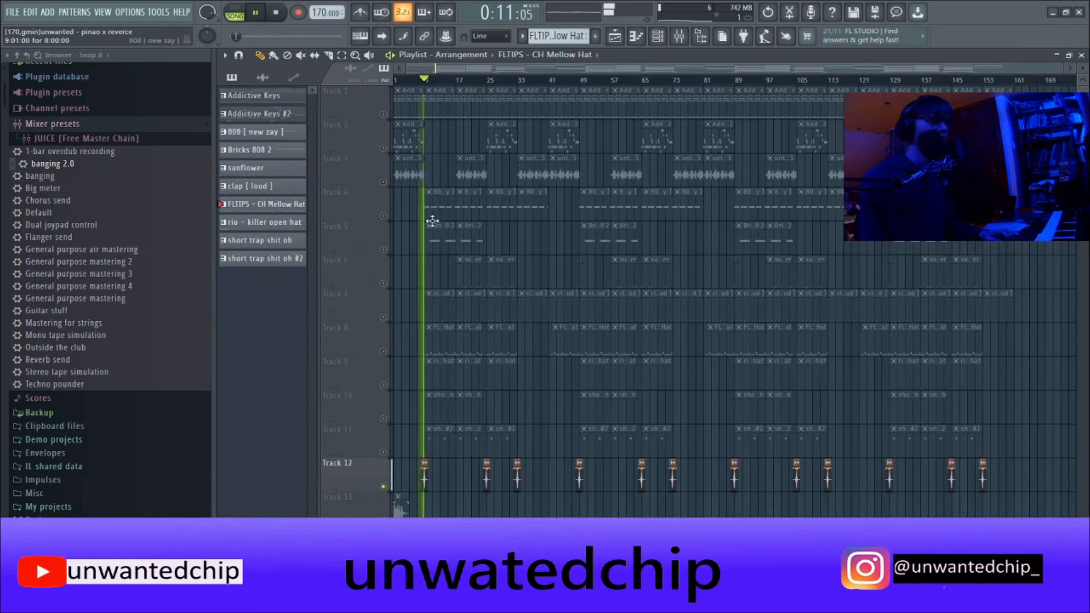
ctrl+click(383, 487)
key(space)
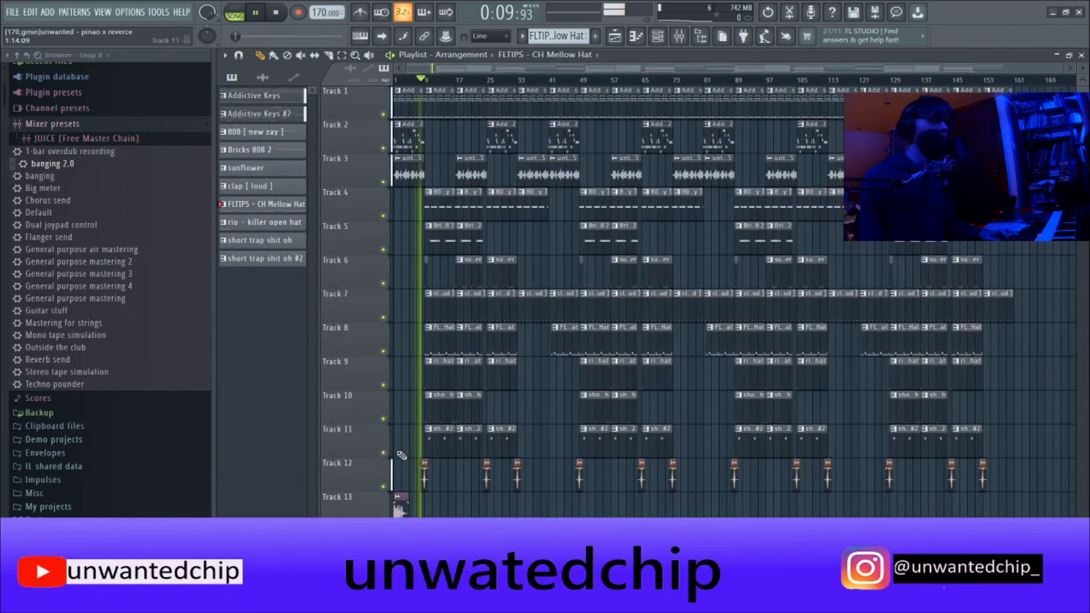
key(space)
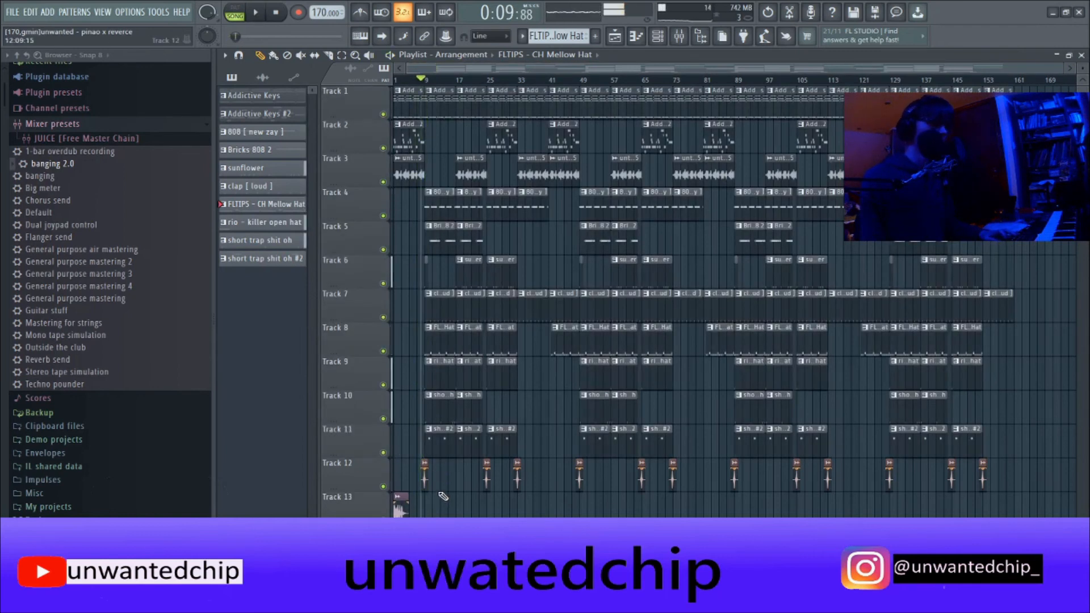
Step: Examine the effect slots of the 808 [ new zay ], Bricks 808 2 and sunflower inserts in the mixer
key(F9)
click(431, 290)
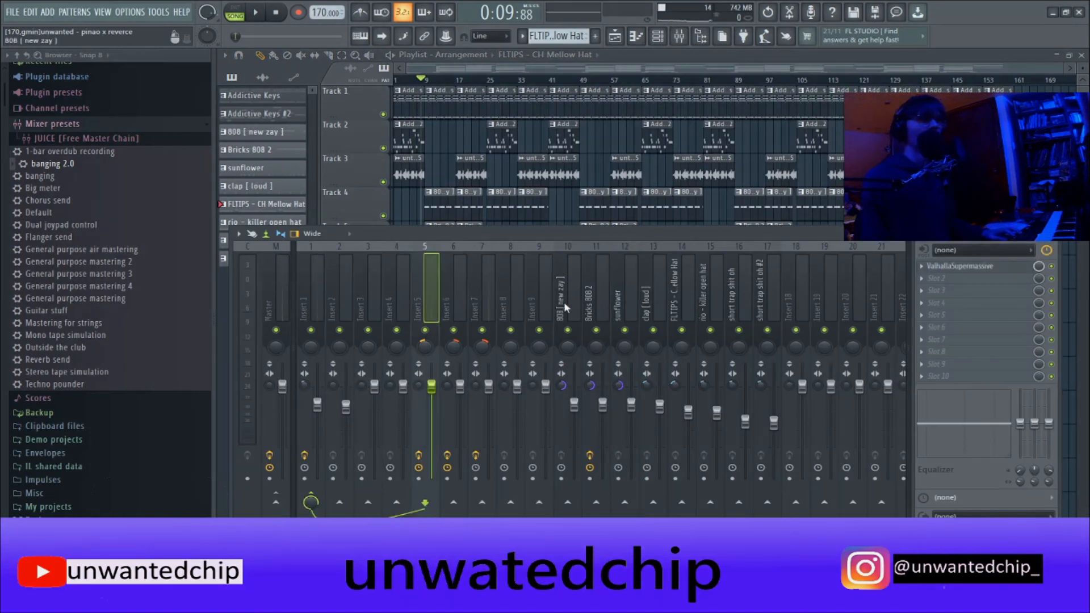
click(565, 305)
click(587, 293)
click(620, 286)
click(569, 289)
click(599, 285)
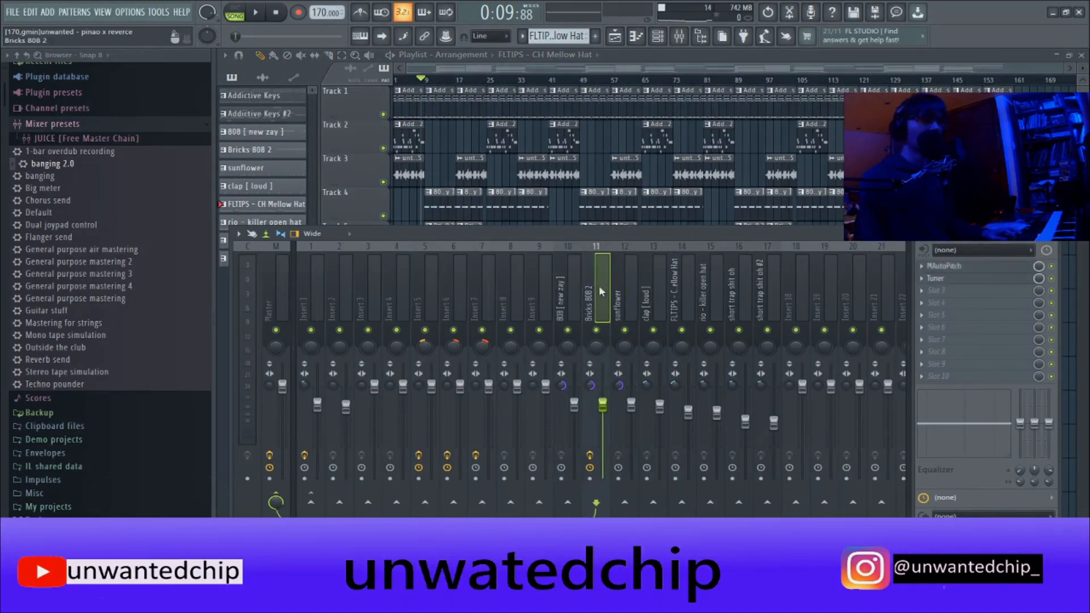
Step: Check the effect slots of the remaining drum inserts in the mixer, from the clap to short trap shit oh #2
click(625, 286)
click(654, 287)
click(714, 287)
click(763, 298)
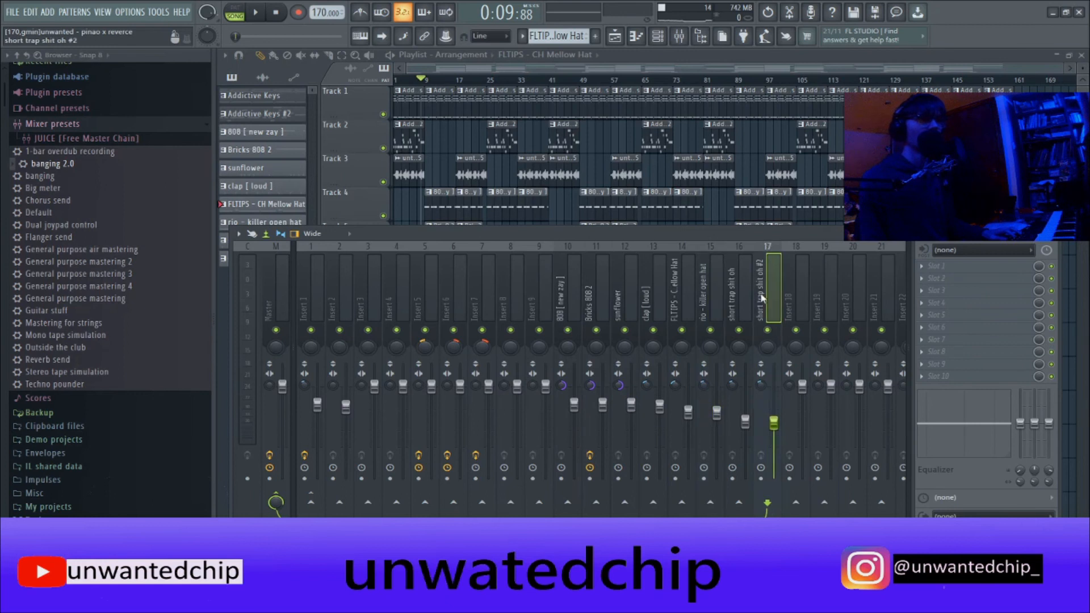
click(714, 289)
click(685, 289)
click(653, 295)
click(764, 298)
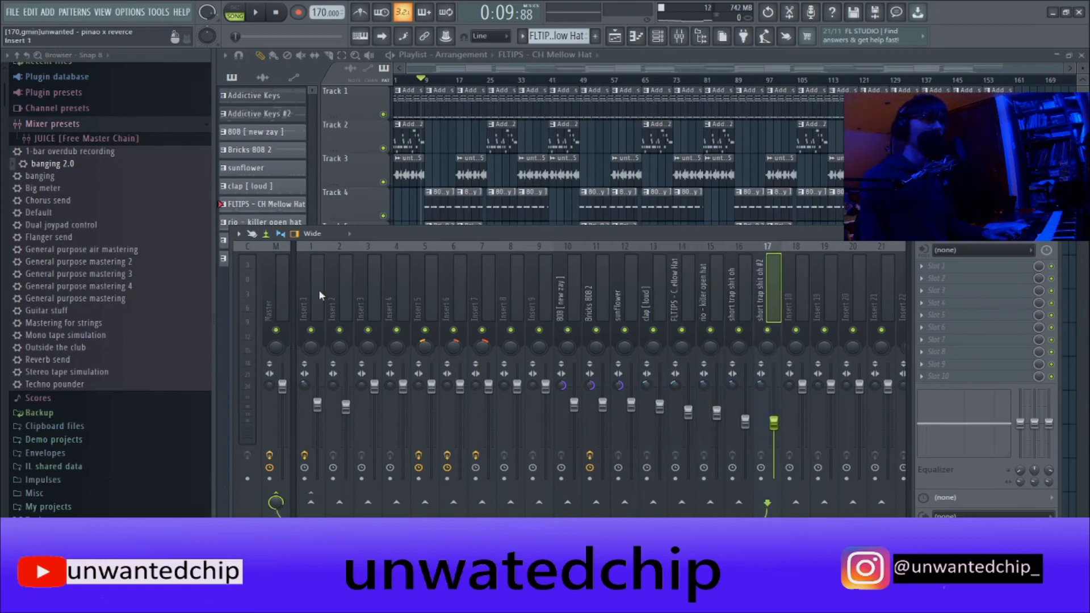
Step: Examine the Fruity Limiter on the Master track, including its gain and saturation threshold
click(277, 300)
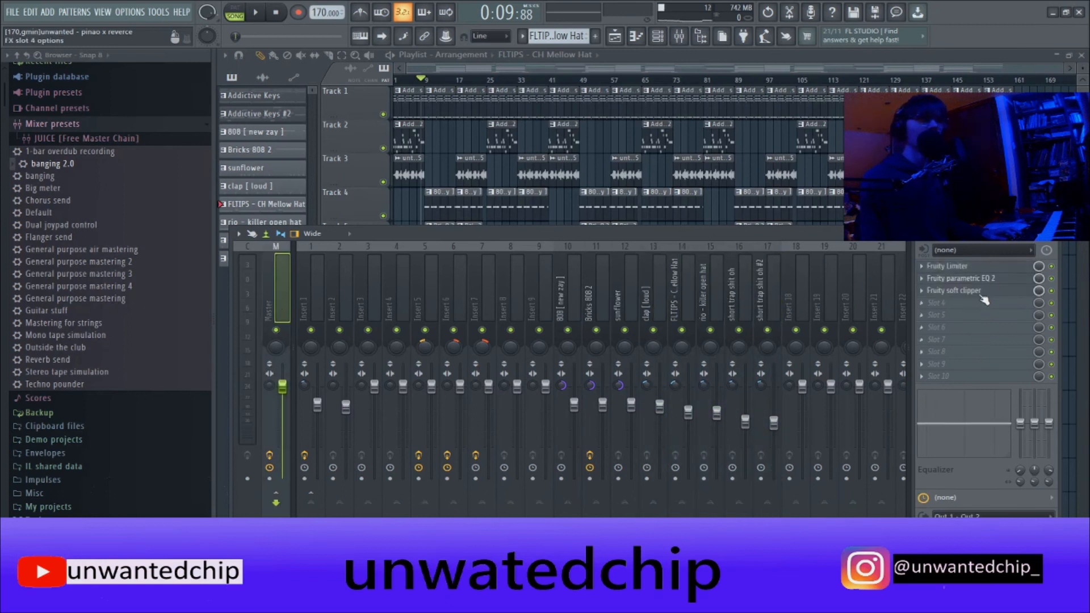
click(947, 266)
drag(645, 367, 579, 237)
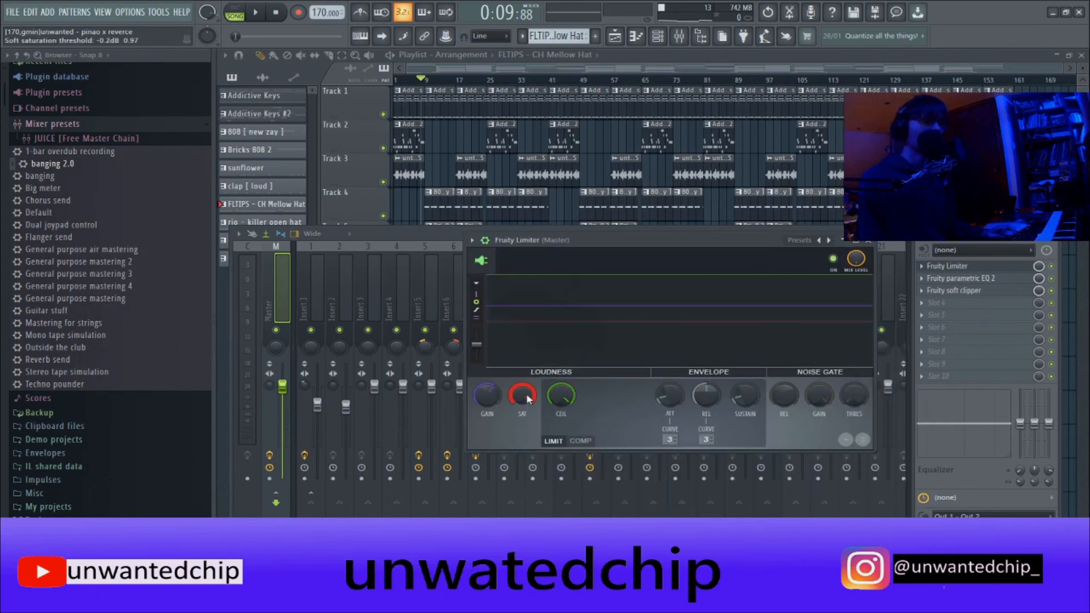
drag(480, 418, 486, 414)
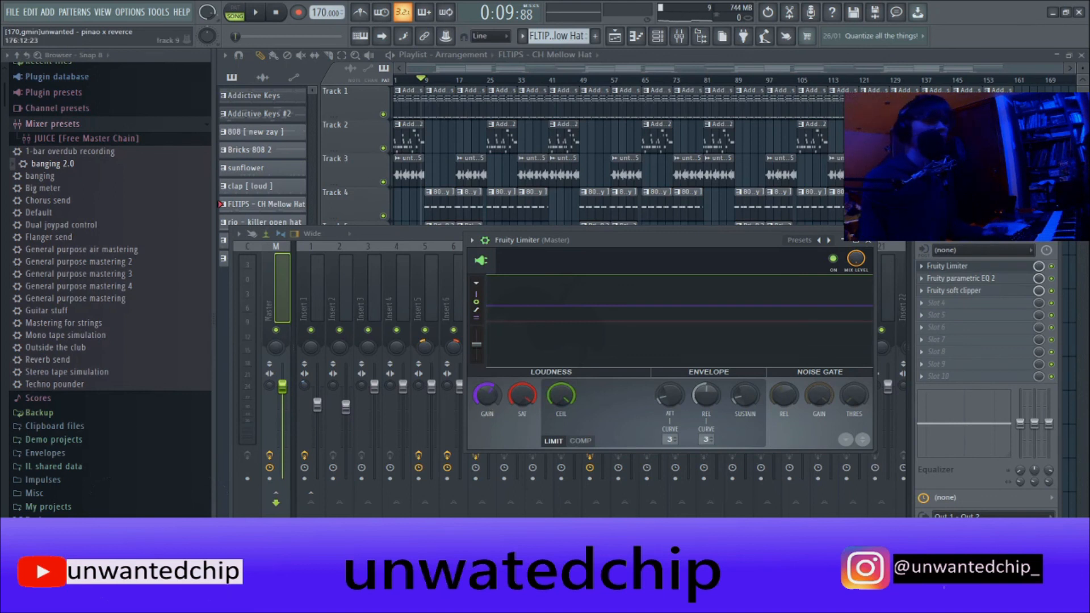
click(875, 245)
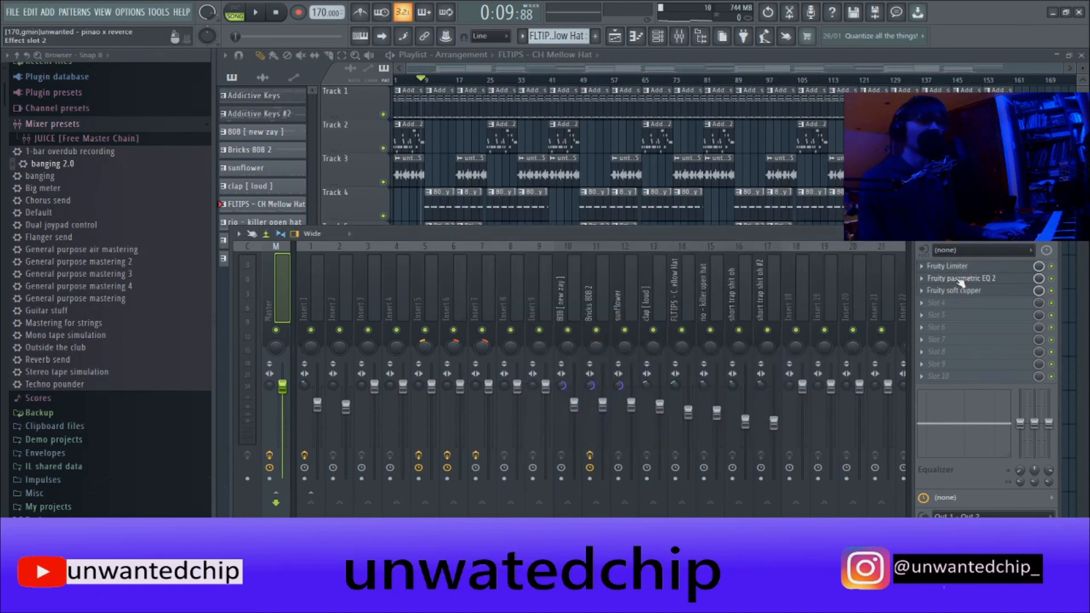
Step: Examine the Fruity parametric EQ 2 curve and the Fruity soft clipper settings on the Master track, and return to the playlist
click(960, 278)
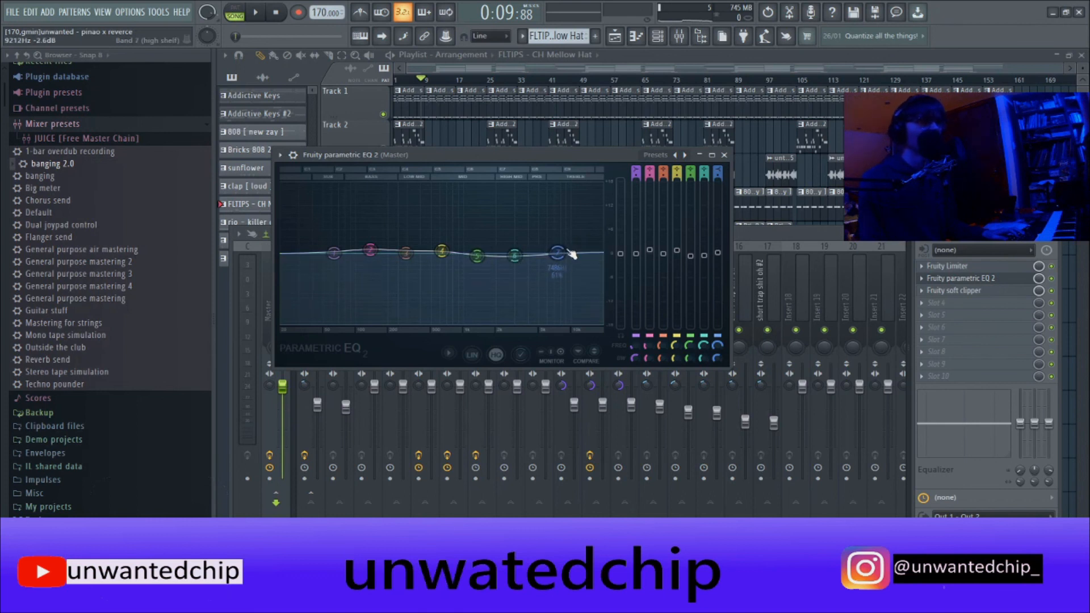
click(725, 155)
click(953, 291)
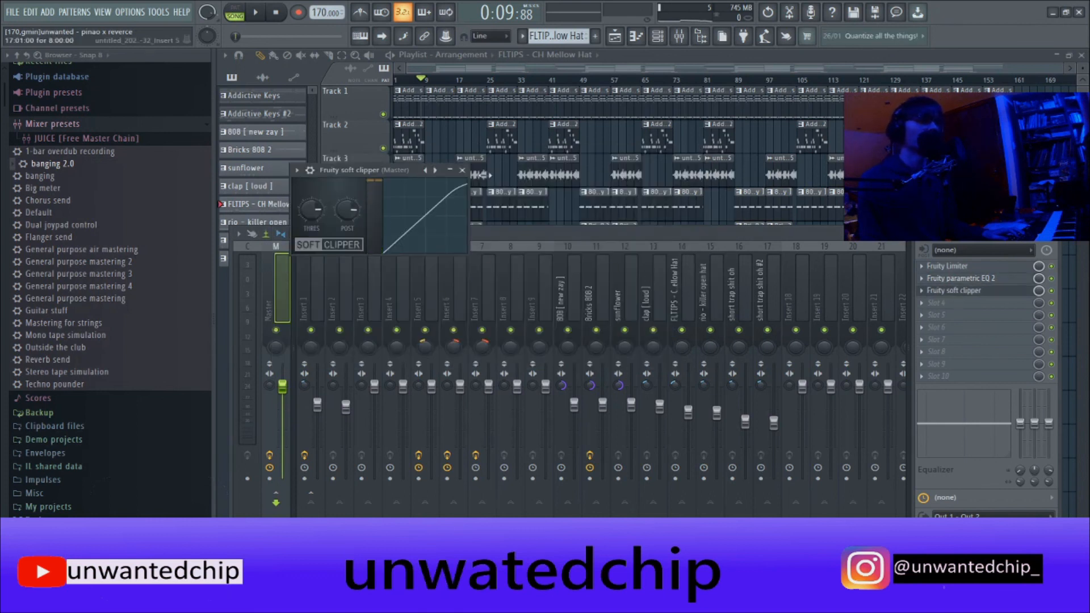
click(462, 170)
key(F9)
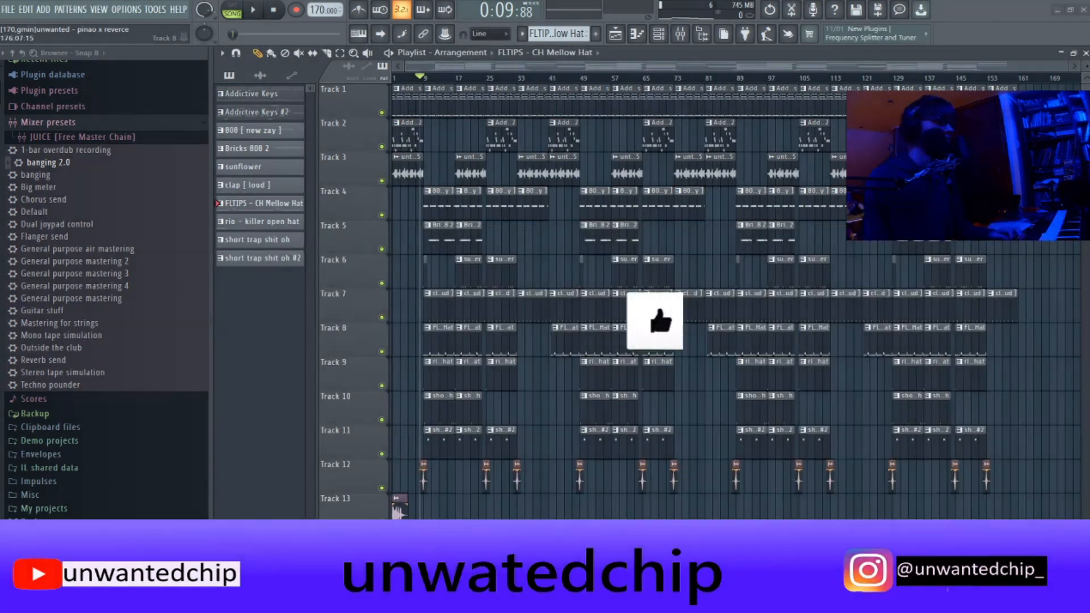